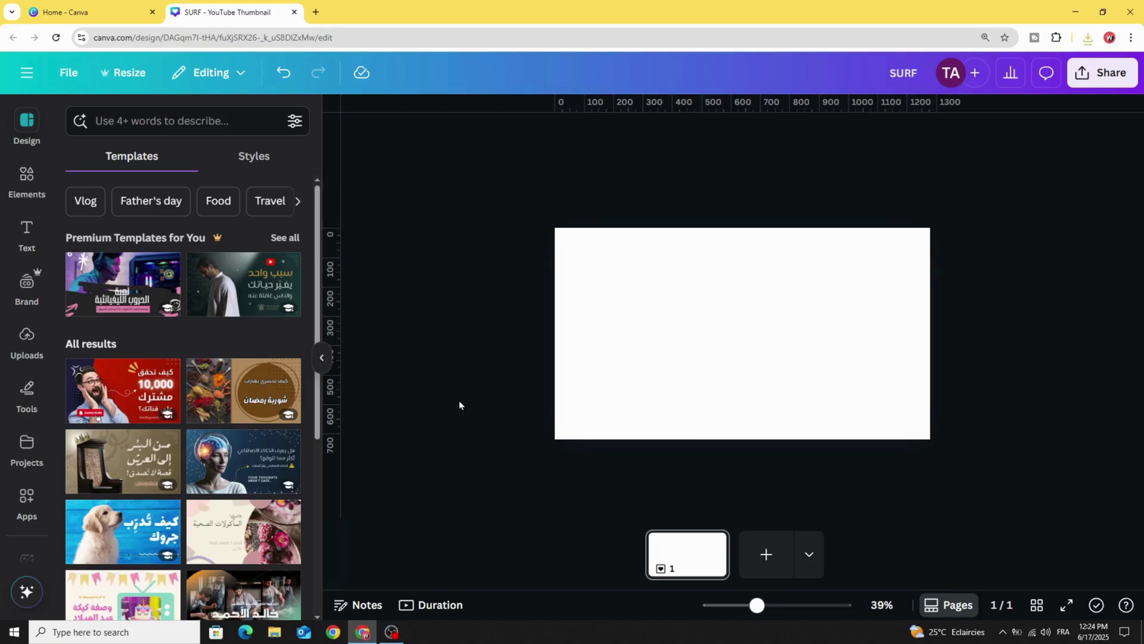
# - Fill the blank thumbnail page's background with solid black (#000000)
pyautogui.click(733, 289)
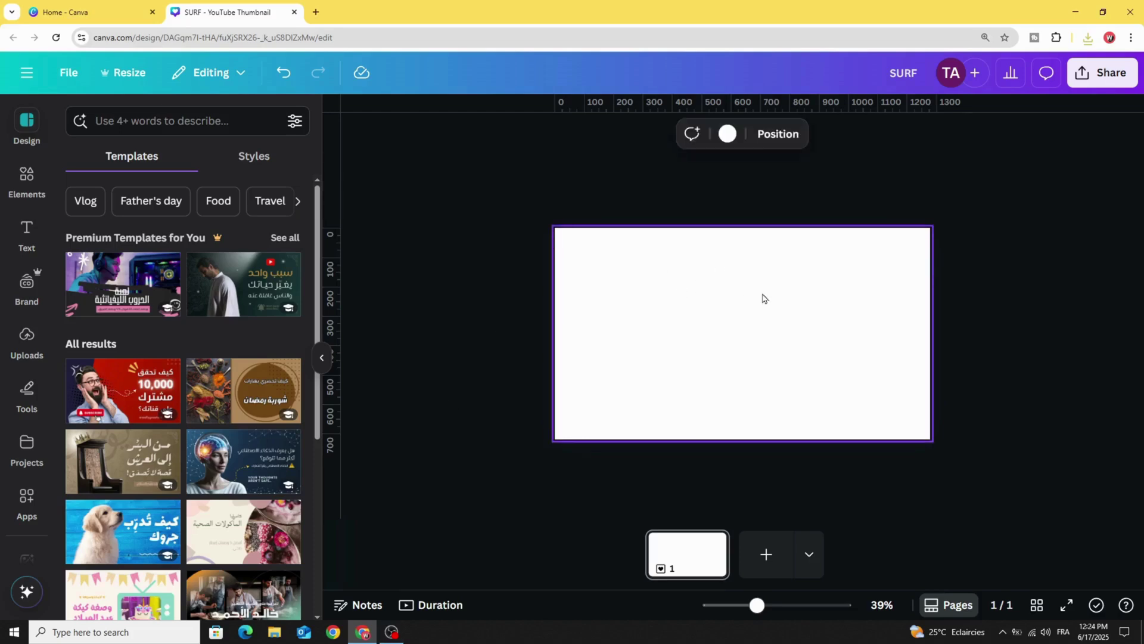
pyautogui.click(728, 134)
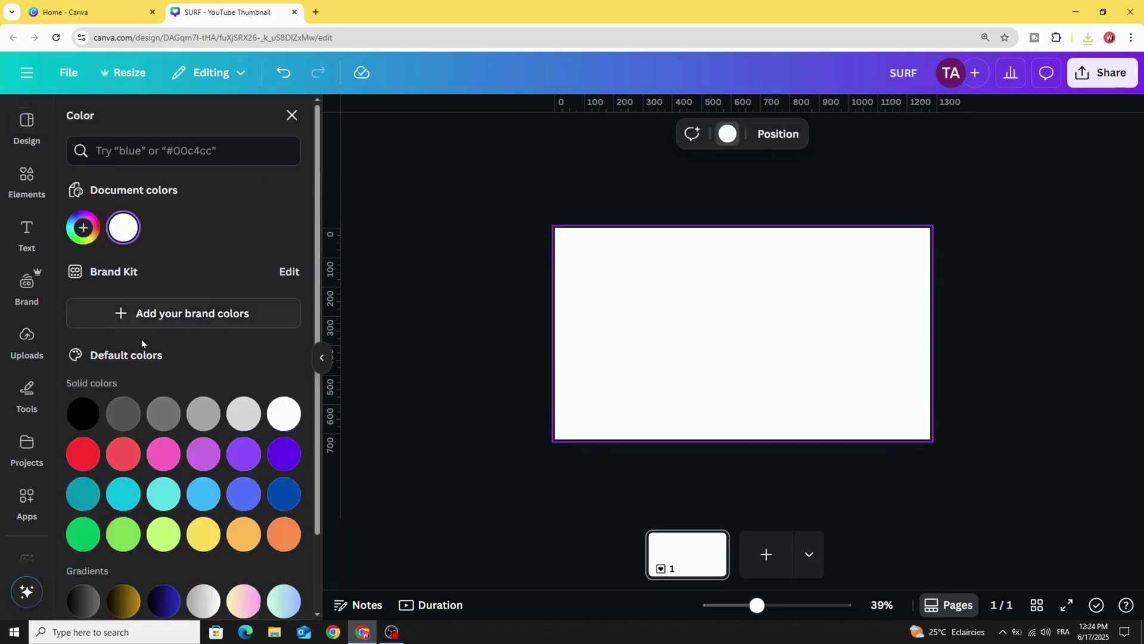
pyautogui.click(86, 414)
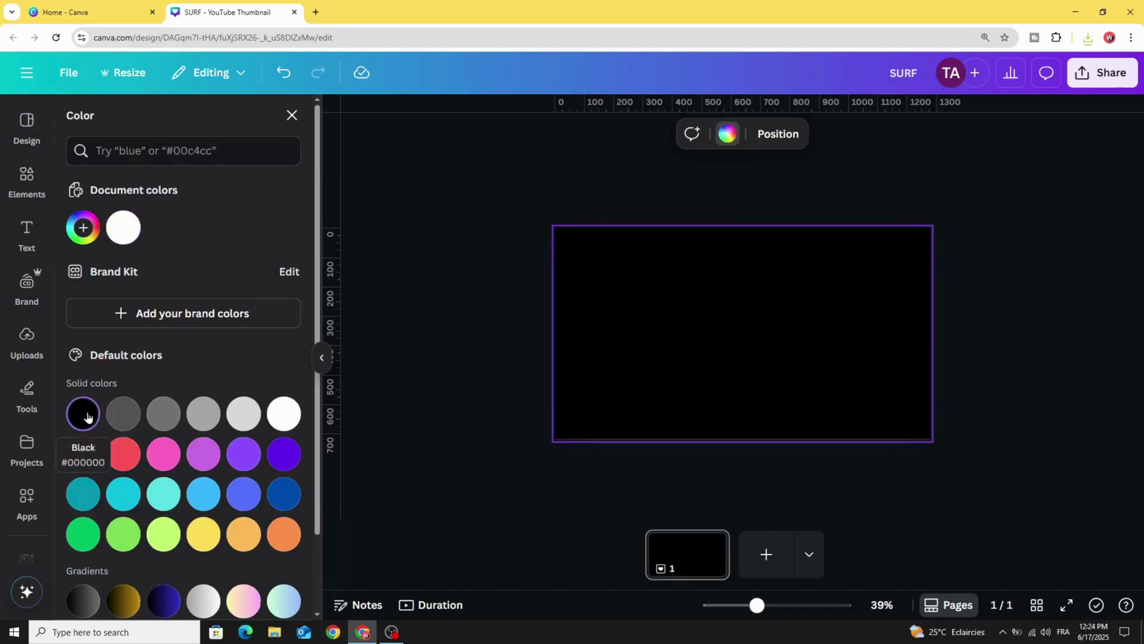
# - Add a white heading reading 'SURF' and enlarge it to about size 305
pyautogui.click(26, 231)
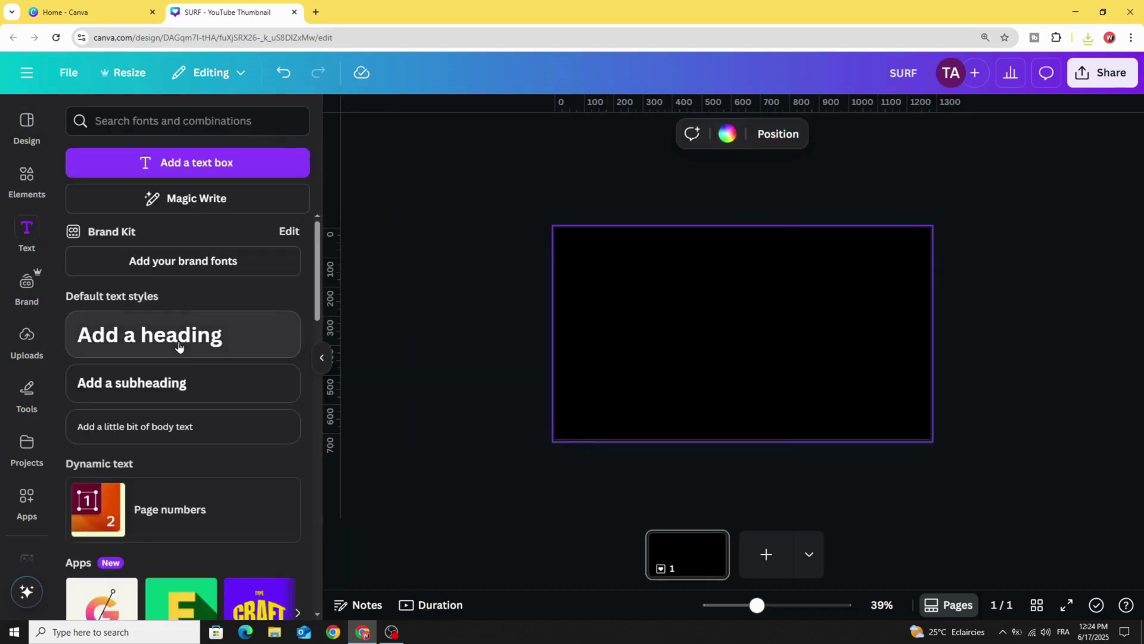
pyautogui.click(179, 344)
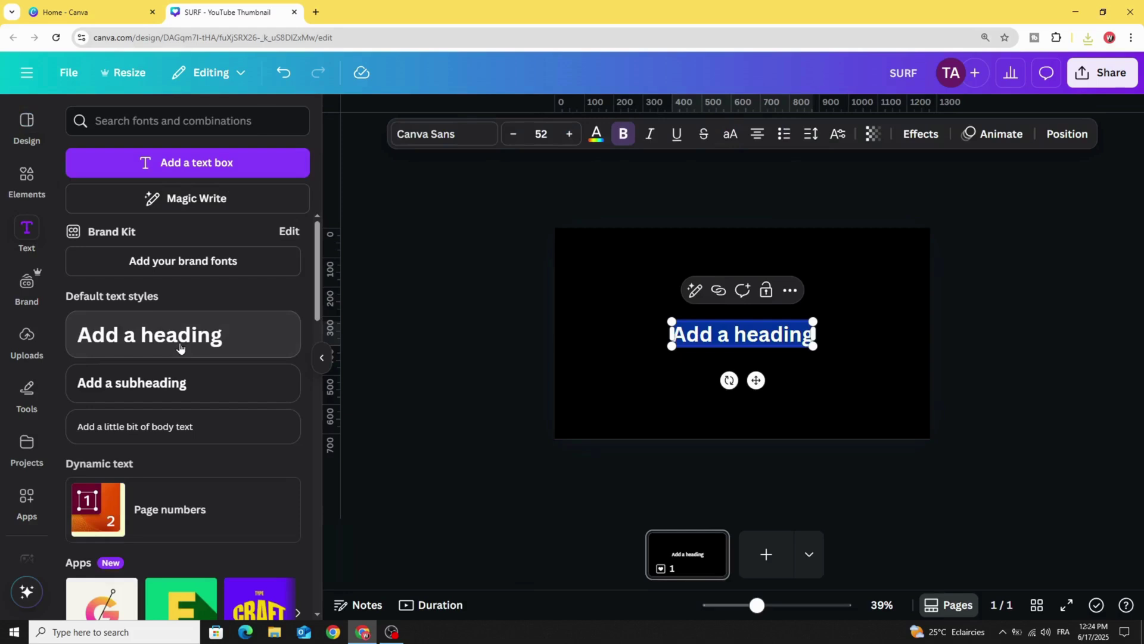
pyautogui.write('SURF')
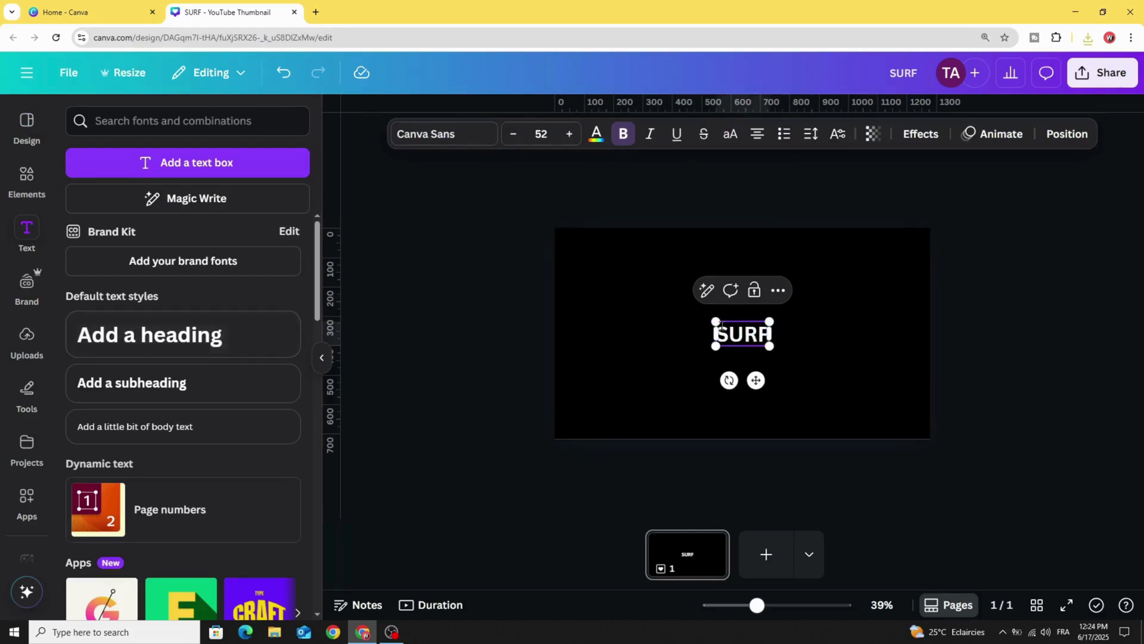
pyautogui.moveTo(716, 322); pyautogui.dragTo(575, 258)
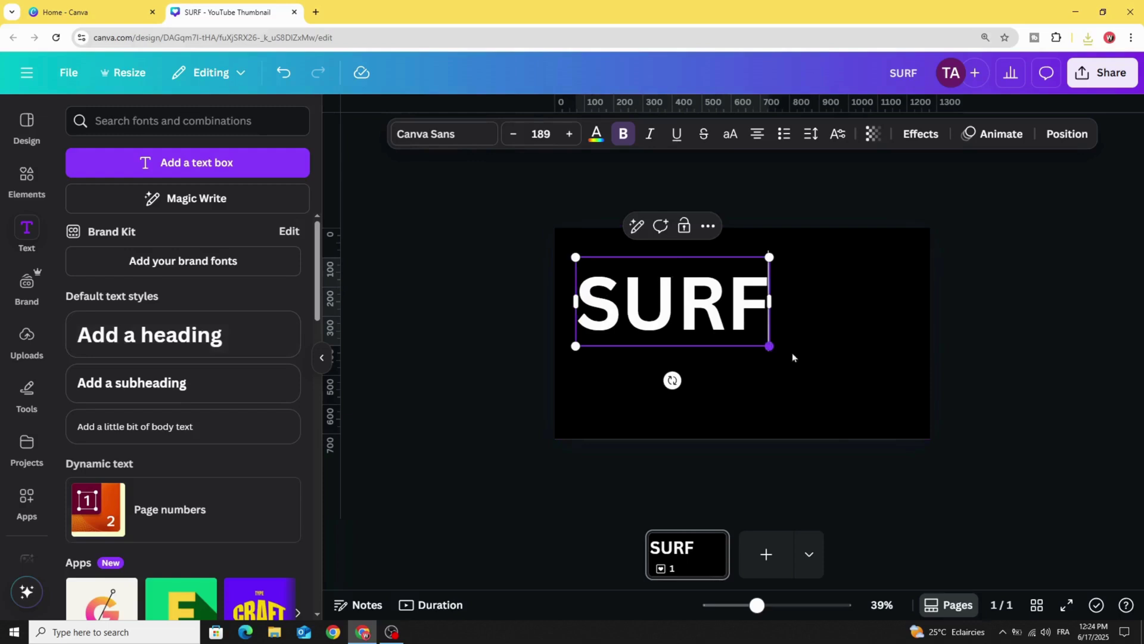
pyautogui.moveTo(808, 359); pyautogui.dragTo(888, 400)
# - Set the SURF heading in the Anton font
pyautogui.click(441, 135)
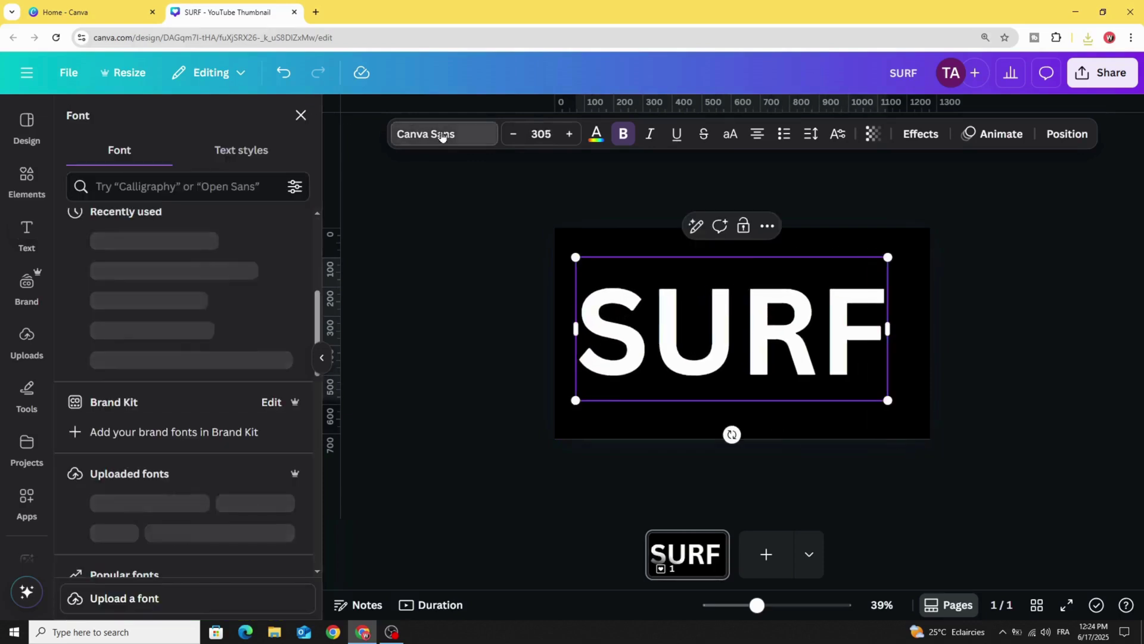
pyautogui.scroll(-1, 109, 447)
pyautogui.scroll(3, 120, 277)
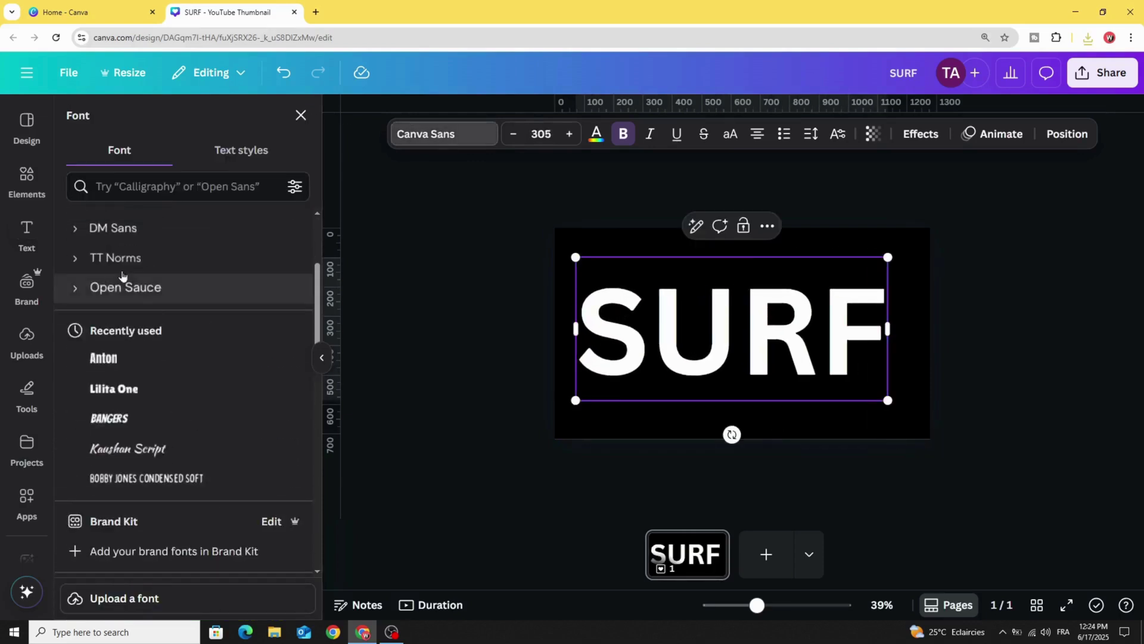
pyautogui.click(133, 359)
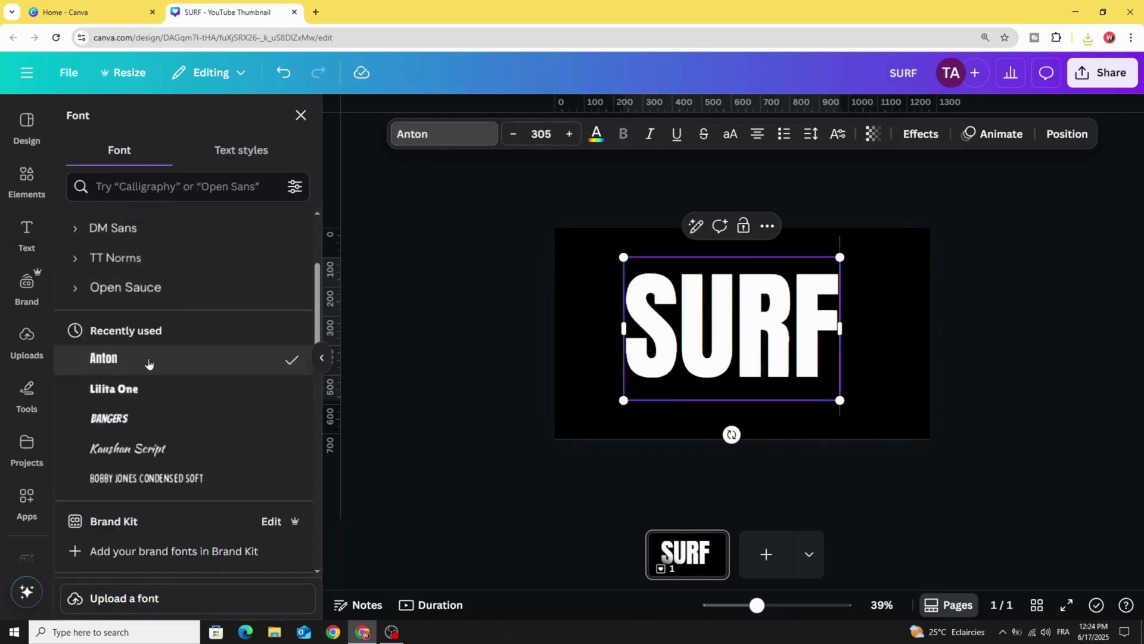
# - Make SURF italic, tilt it about 12° upward, enlarge it to 373 and centre it horizontally
pyautogui.click(570, 316)
pyautogui.click(669, 322)
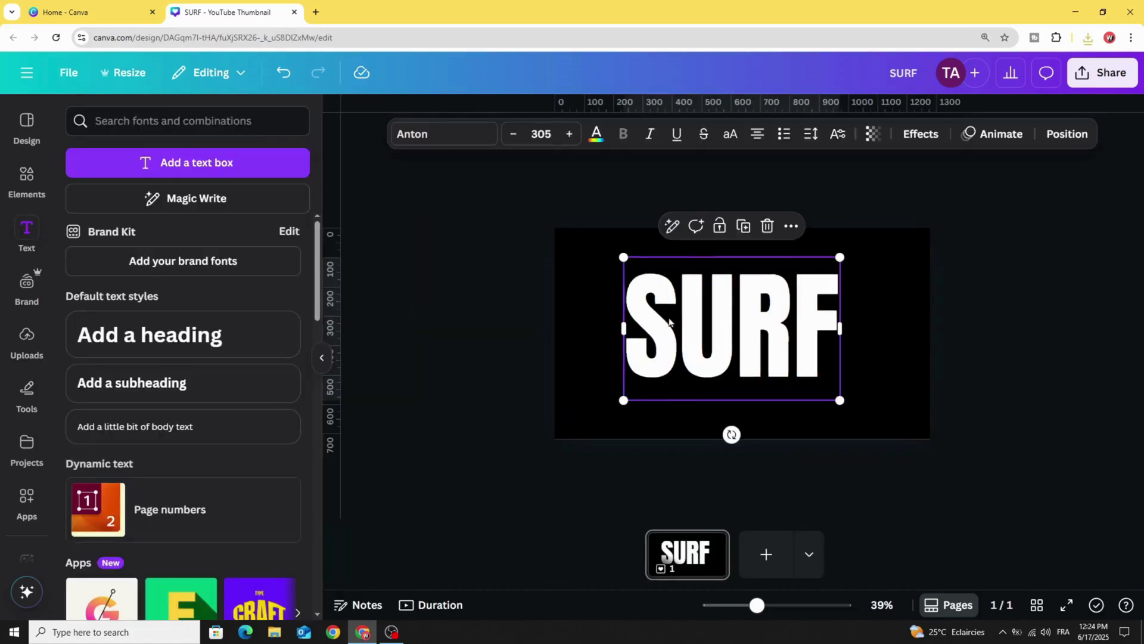
pyautogui.click(648, 137)
pyautogui.moveTo(732, 433); pyautogui.dragTo(758, 430)
pyautogui.moveTo(857, 366); pyautogui.dragTo(907, 387)
pyautogui.click(1004, 357)
pyautogui.moveTo(830, 352); pyautogui.dragTo(796, 351)
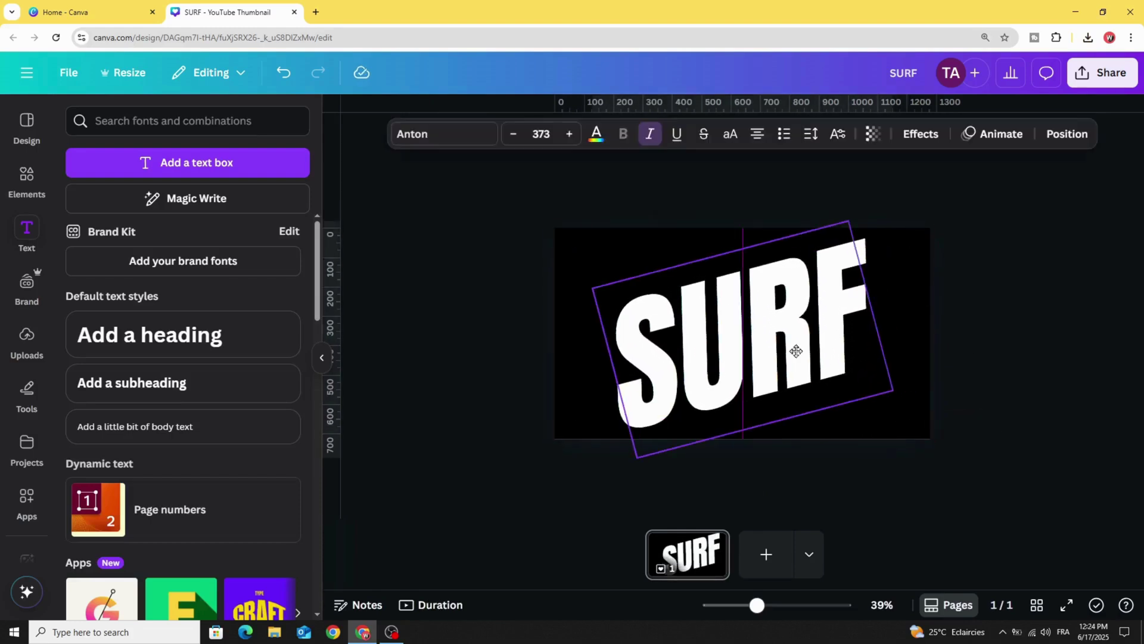
# - Download the SURF thumbnail as a PNG
pyautogui.click(1102, 72)
pyautogui.click(874, 385)
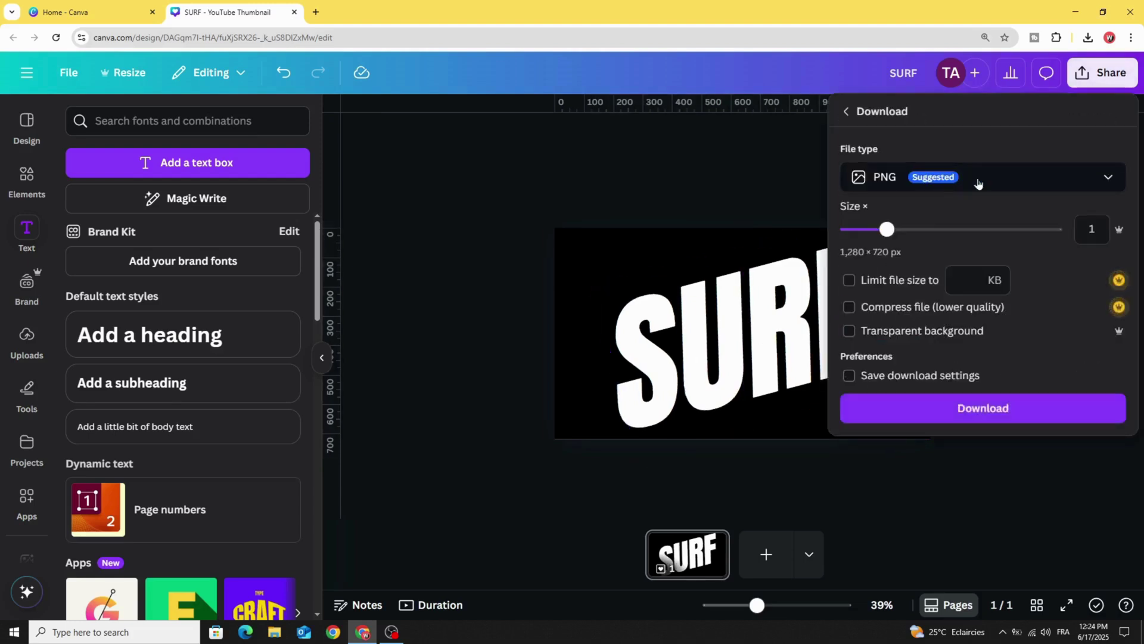
pyautogui.click(983, 410)
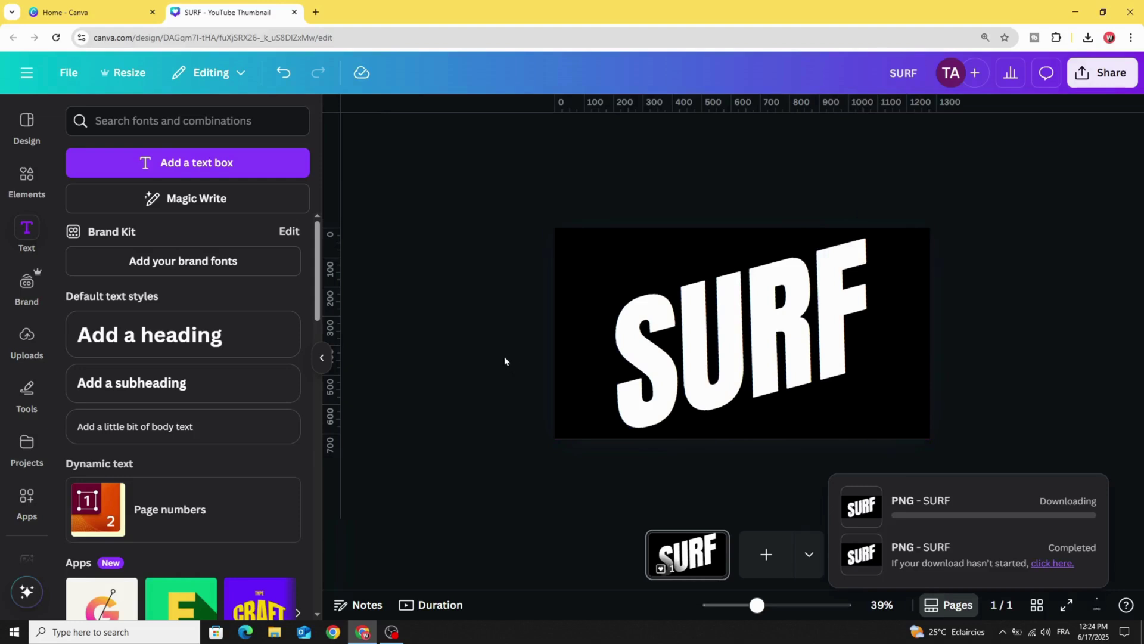
# - Add the purple wave graphic from a WAVE graphics search across the middle of SURF
pyautogui.click(23, 177)
pyautogui.click(134, 119)
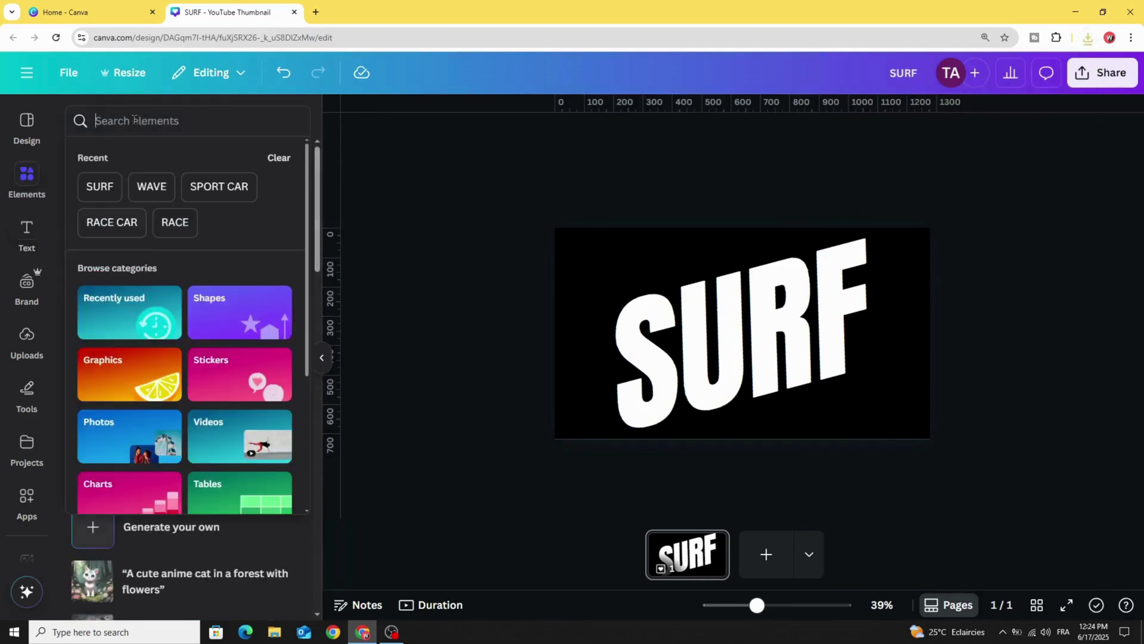
pyautogui.click(152, 186)
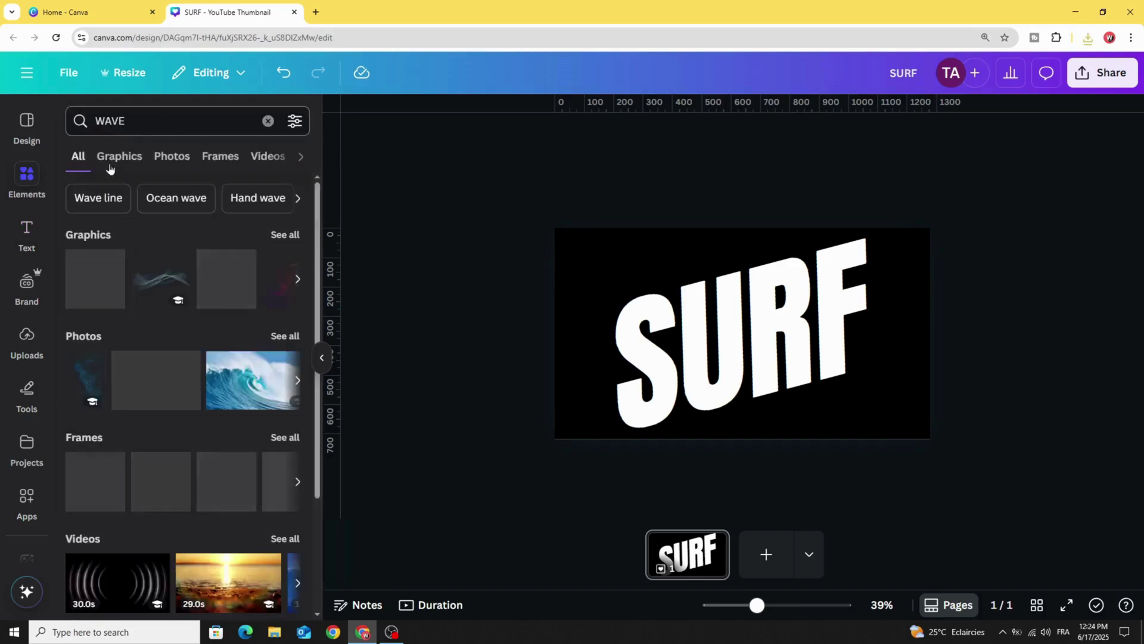
pyautogui.click(119, 158)
pyautogui.scroll(-10, 109, 268)
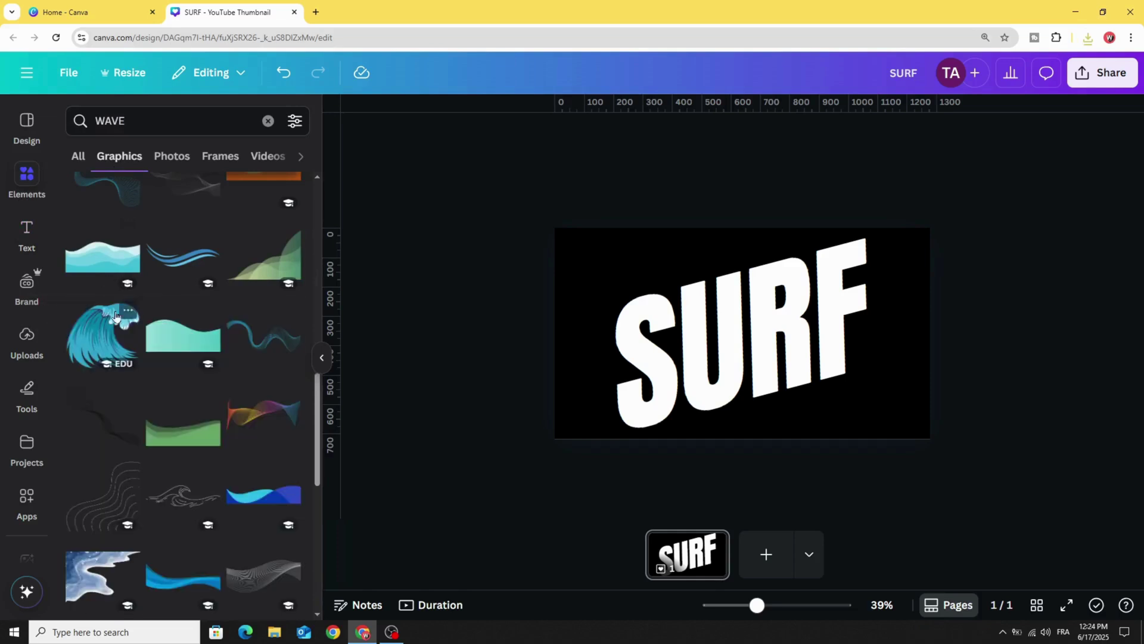
pyautogui.scroll(6, 140, 370)
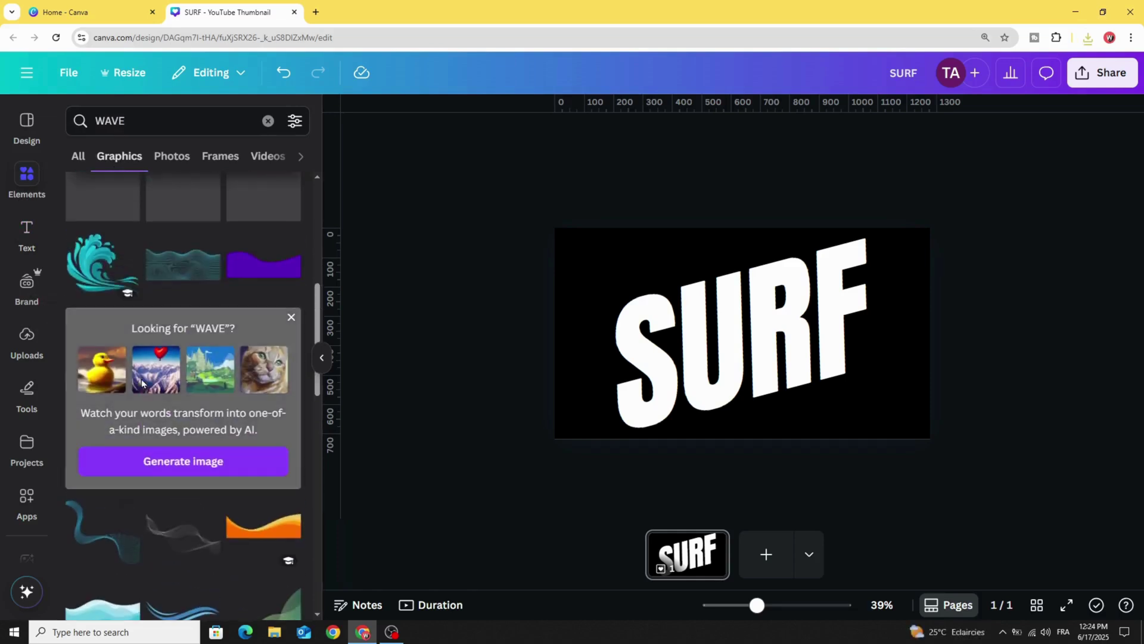
pyautogui.click(248, 382)
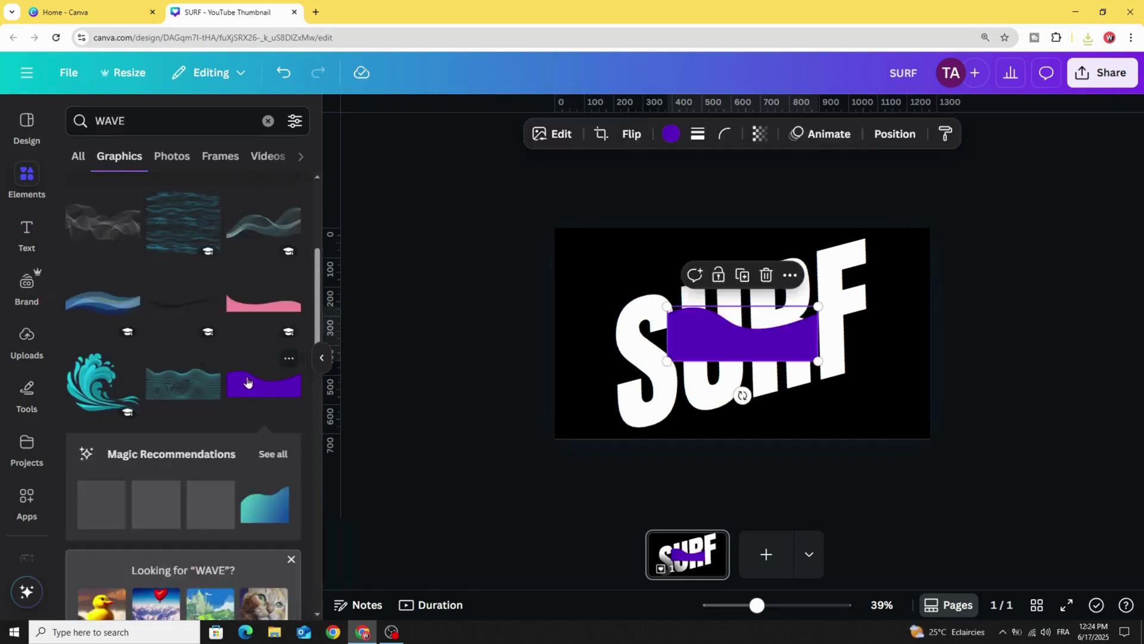
pyautogui.click(668, 135)
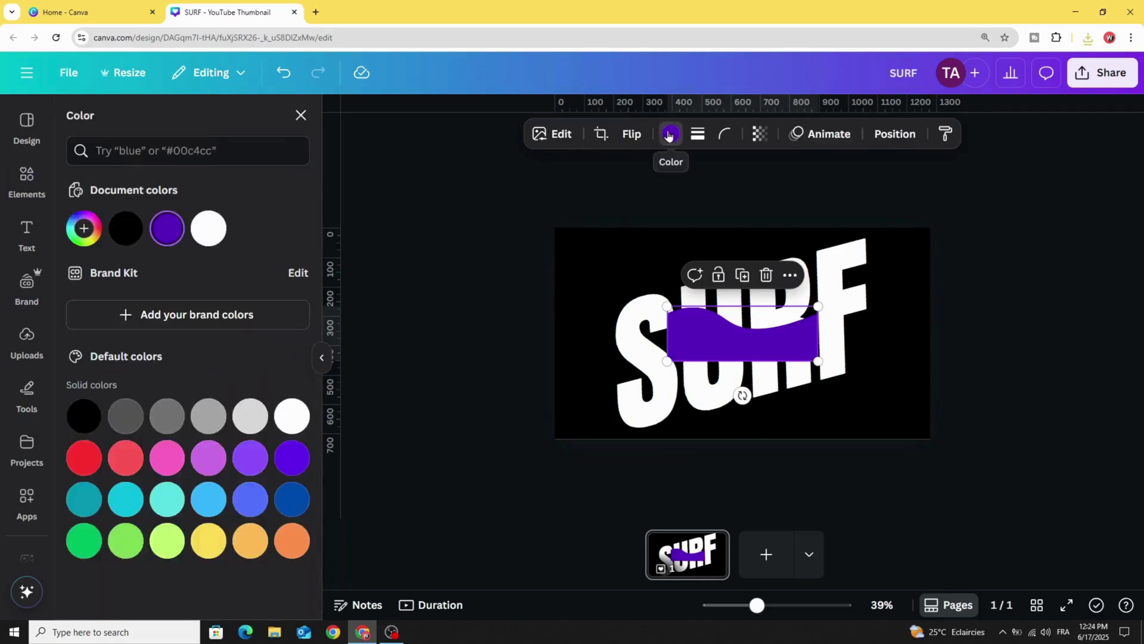
# - Recolour the wave black, move it over SURF's left letters and enlarge it
pyautogui.click(122, 232)
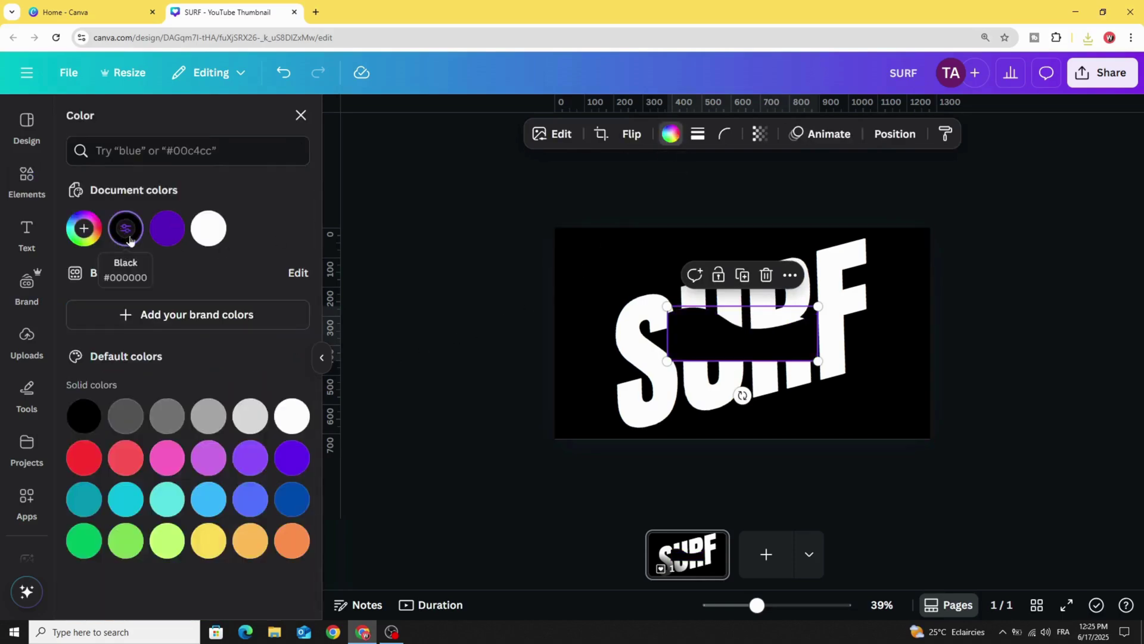
pyautogui.click(495, 329)
pyautogui.moveTo(731, 335); pyautogui.dragTo(650, 338)
pyautogui.moveTo(736, 361); pyautogui.dragTo(910, 424)
# - Widen, level and stretch the black wave across SURF's lower half
pyautogui.moveTo(585, 424); pyautogui.dragTo(570, 430)
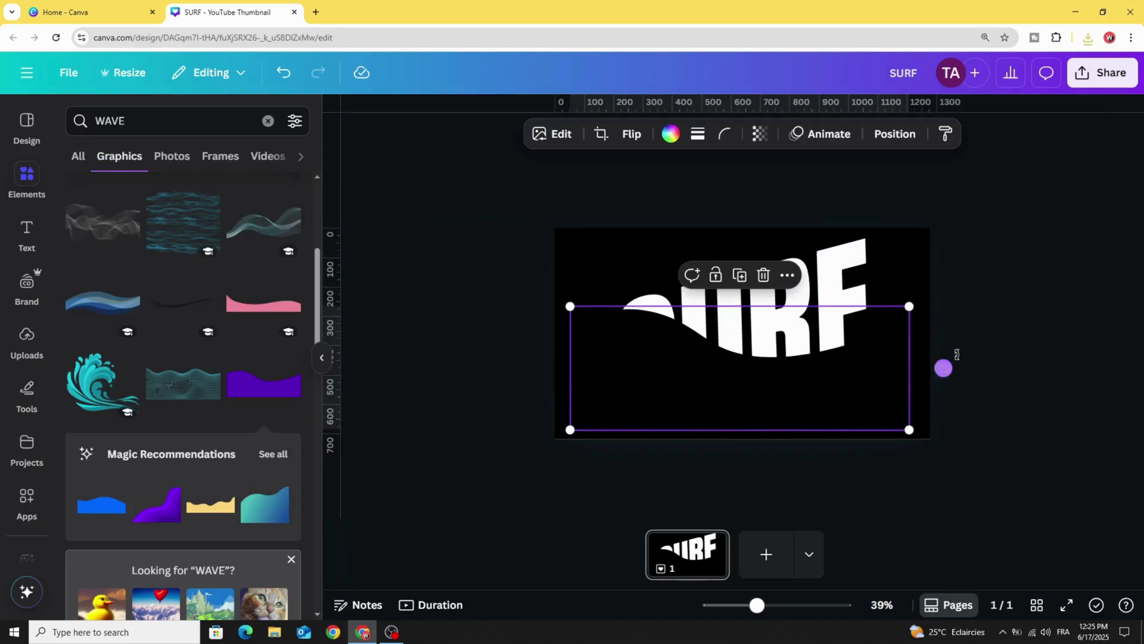
pyautogui.moveTo(957, 354); pyautogui.dragTo(948, 363)
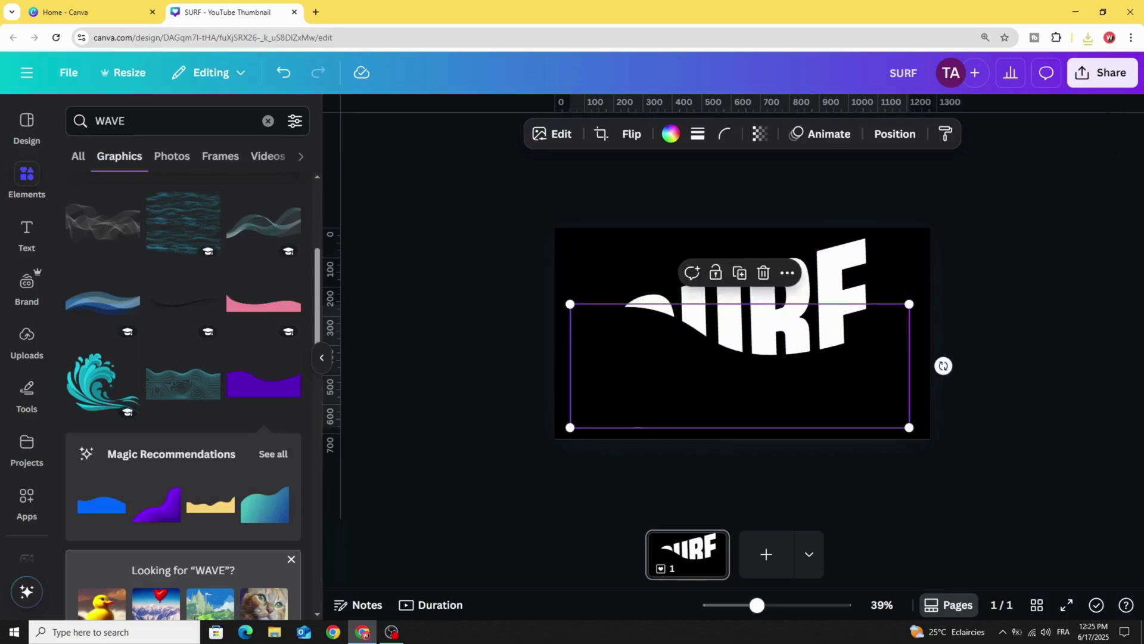
pyautogui.click(585, 289)
pyautogui.click(656, 400)
pyautogui.moveTo(569, 427); pyautogui.dragTo(559, 432)
pyautogui.click(1079, 291)
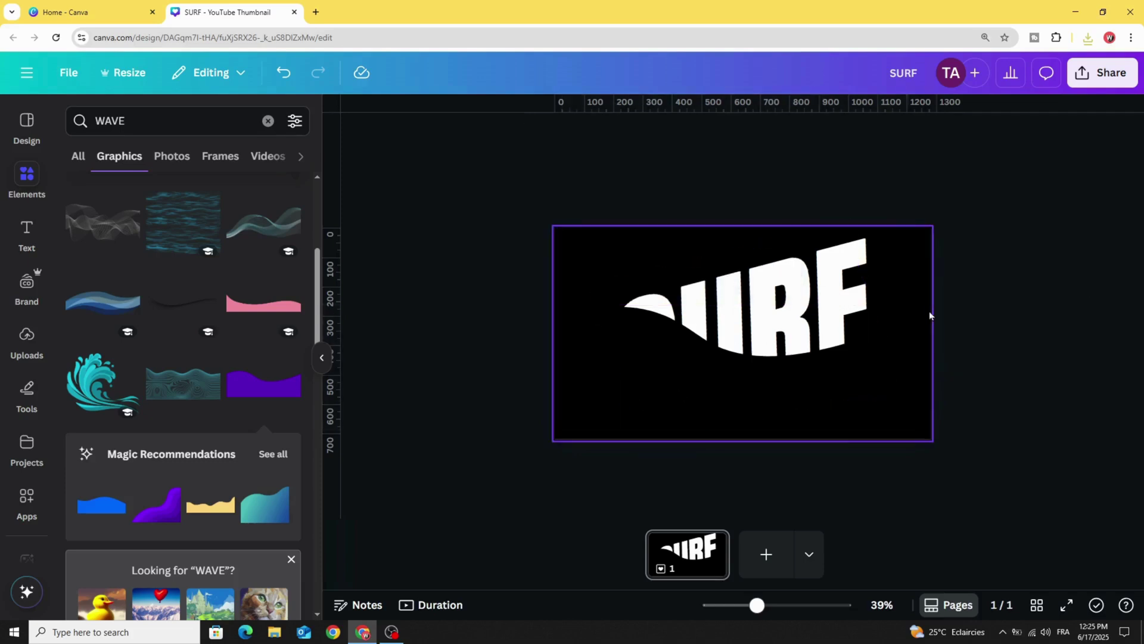
# - Download the wave-masked SURF design as a PNG
pyautogui.click(1116, 81)
pyautogui.click(872, 382)
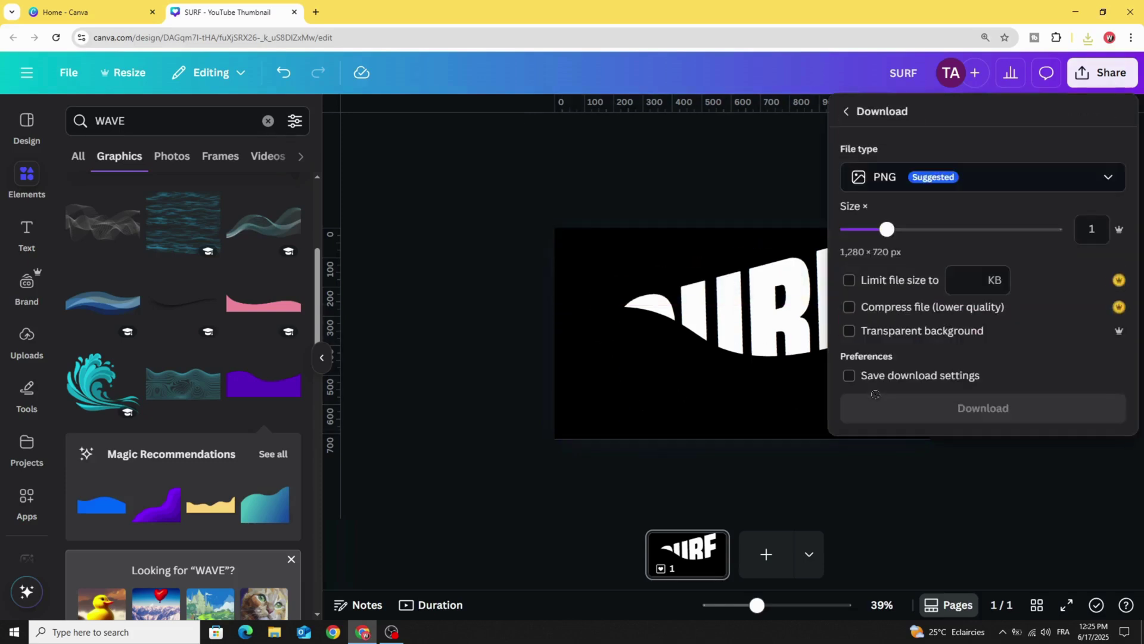
pyautogui.click(999, 409)
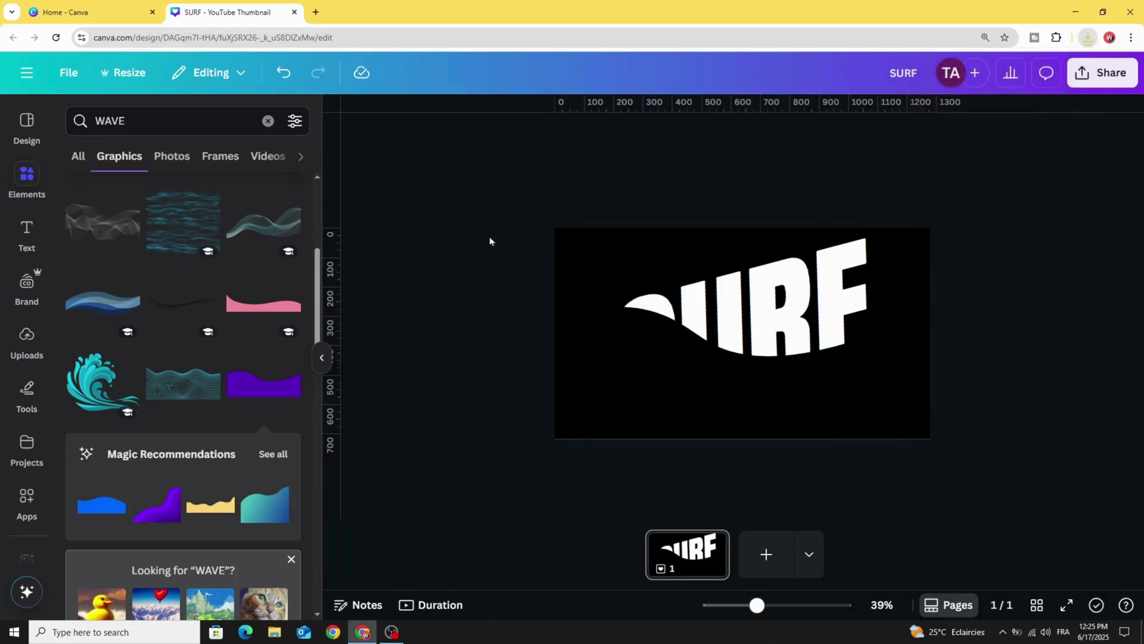
# - Delete SURF and the wave, leaving only the black page
pyautogui.moveTo(528, 249); pyautogui.dragTo(900, 447)
pyautogui.click(781, 189)
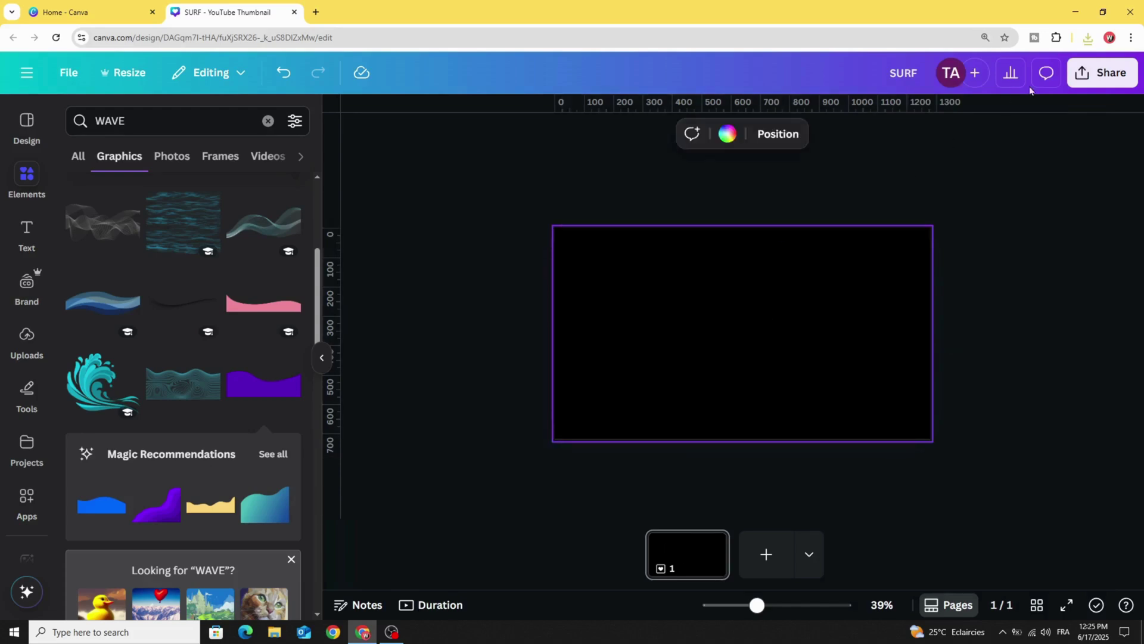
pyautogui.click(1089, 40)
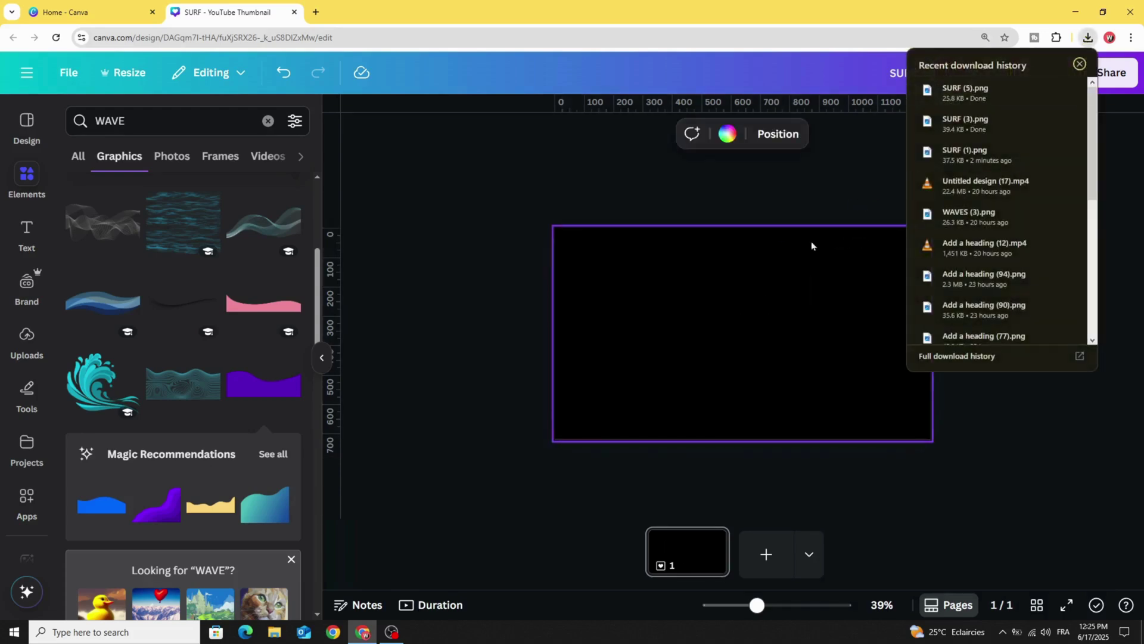
# - Drag the exported wave-cut SURF PNG from the downloads onto the page, shifted left
pyautogui.moveTo(887, 174); pyautogui.dragTo(739, 331)
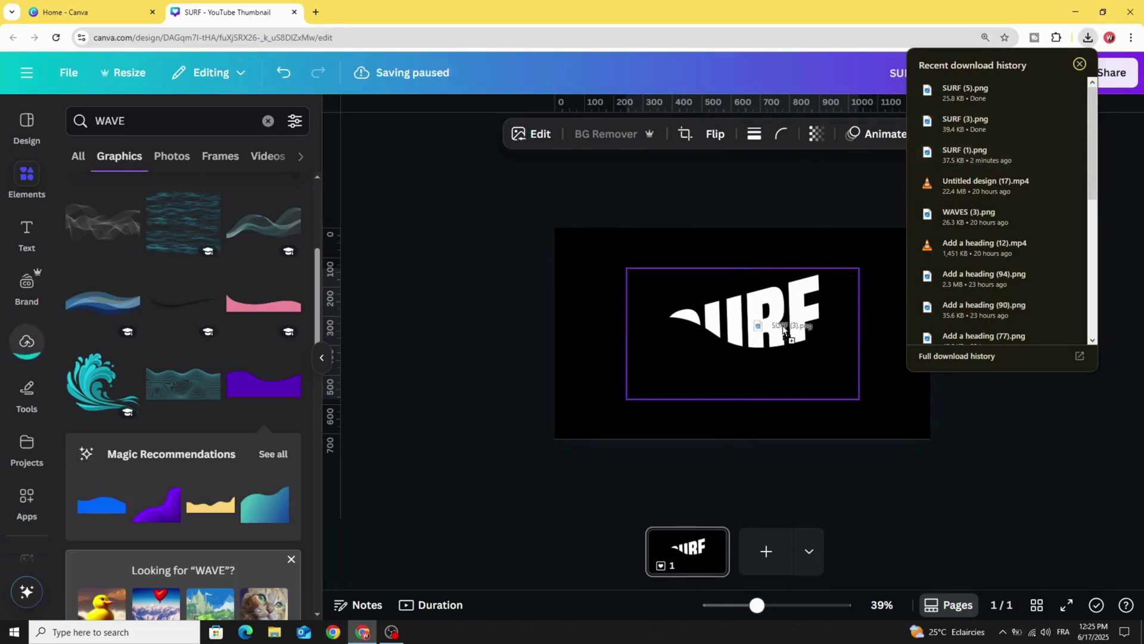
pyautogui.click(725, 330)
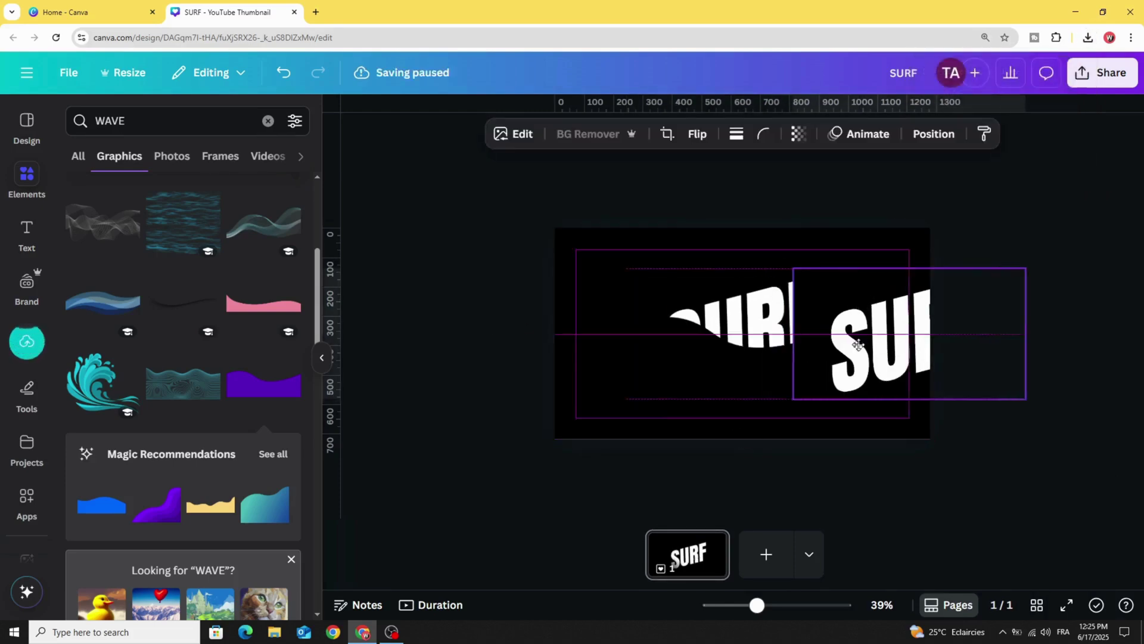
pyautogui.moveTo(724, 351); pyautogui.dragTo(677, 349)
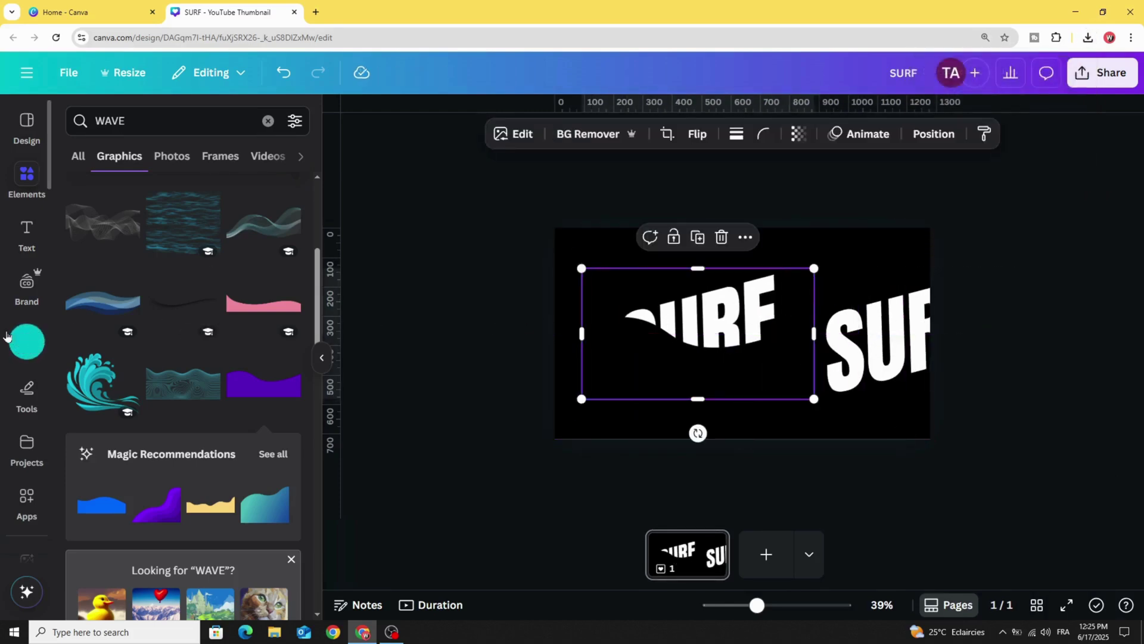
# - Add the uploaded surfing ocean photo and move it to the page's upper right
pyautogui.click(26, 339)
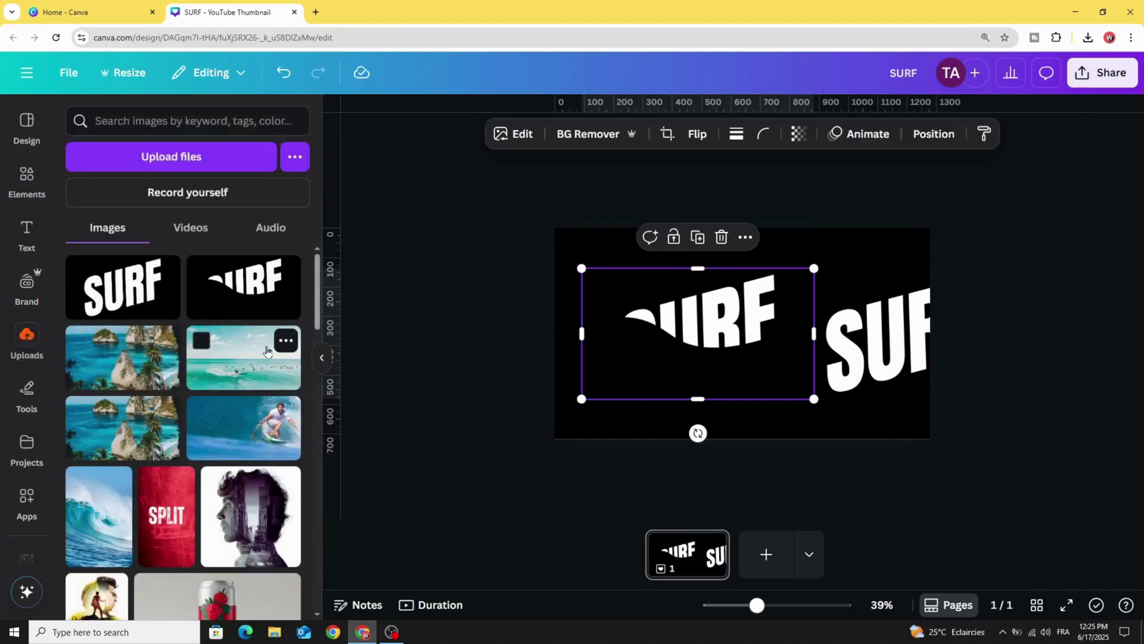
pyautogui.click(245, 358)
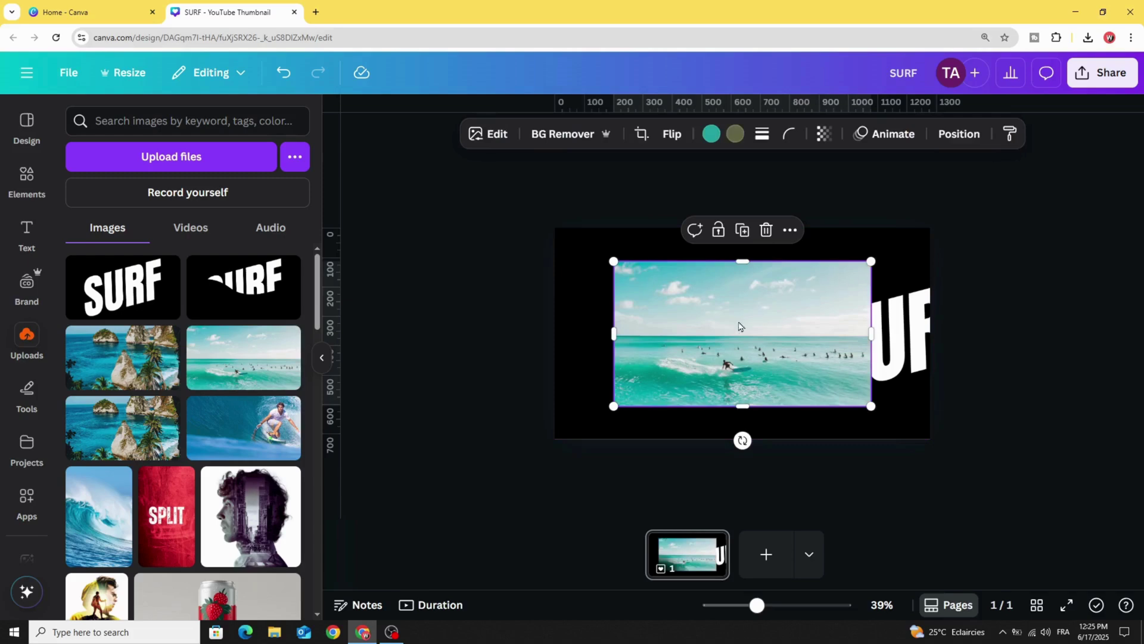
pyautogui.moveTo(743, 325); pyautogui.dragTo(795, 312)
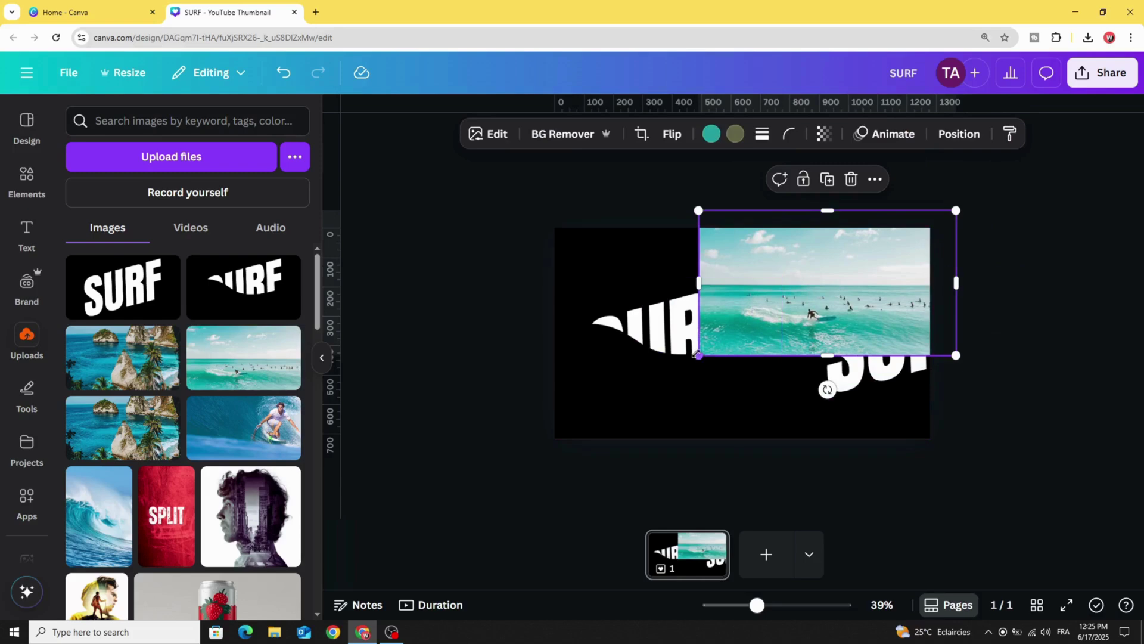
# - Search the apps for 'BLE' and open the Blend Image app
pyautogui.click(26, 496)
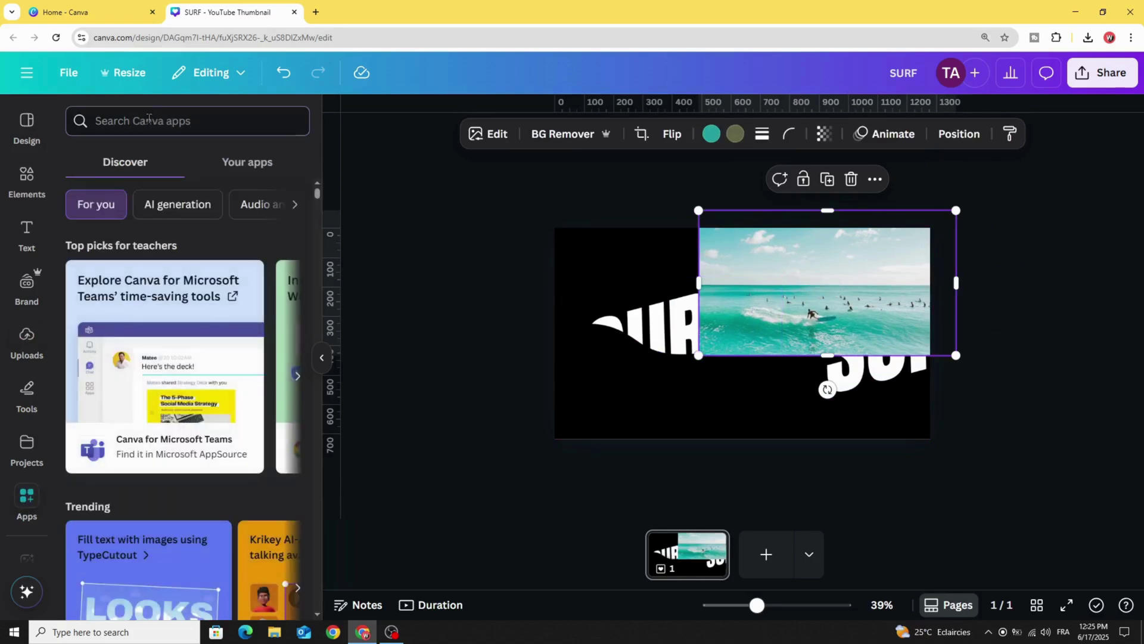
pyautogui.write('BLE')
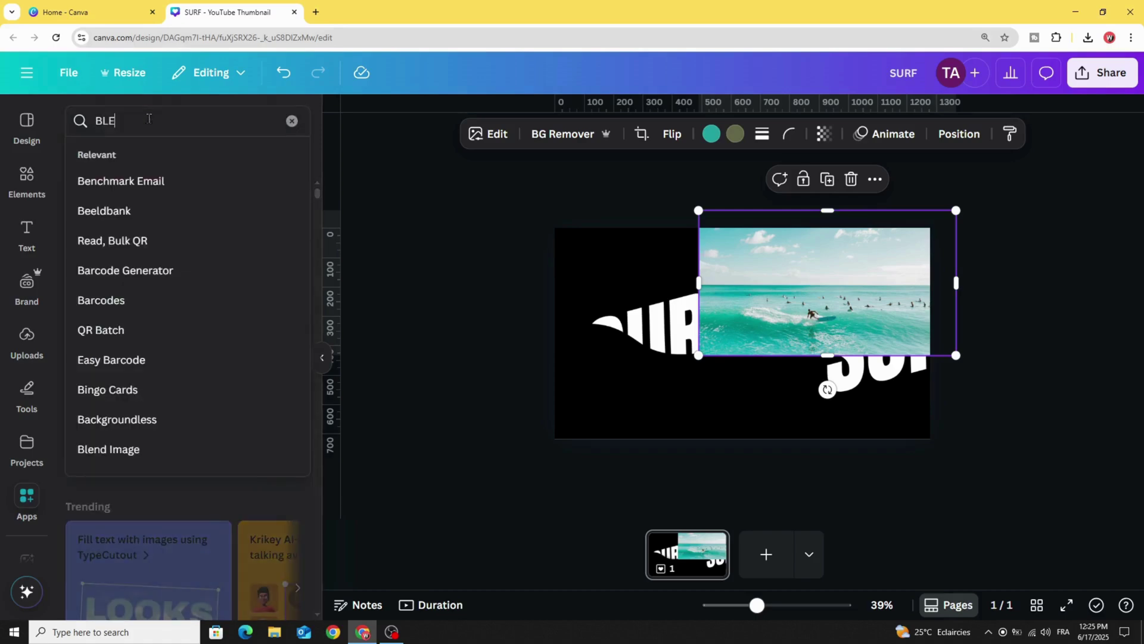
pyautogui.click(149, 180)
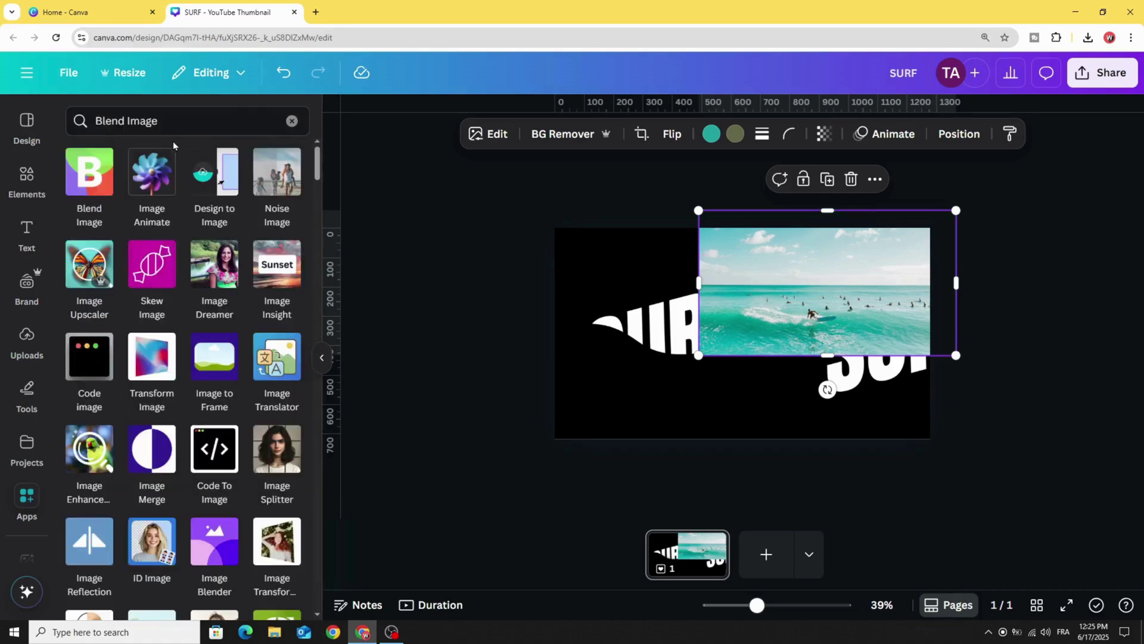
pyautogui.click(85, 175)
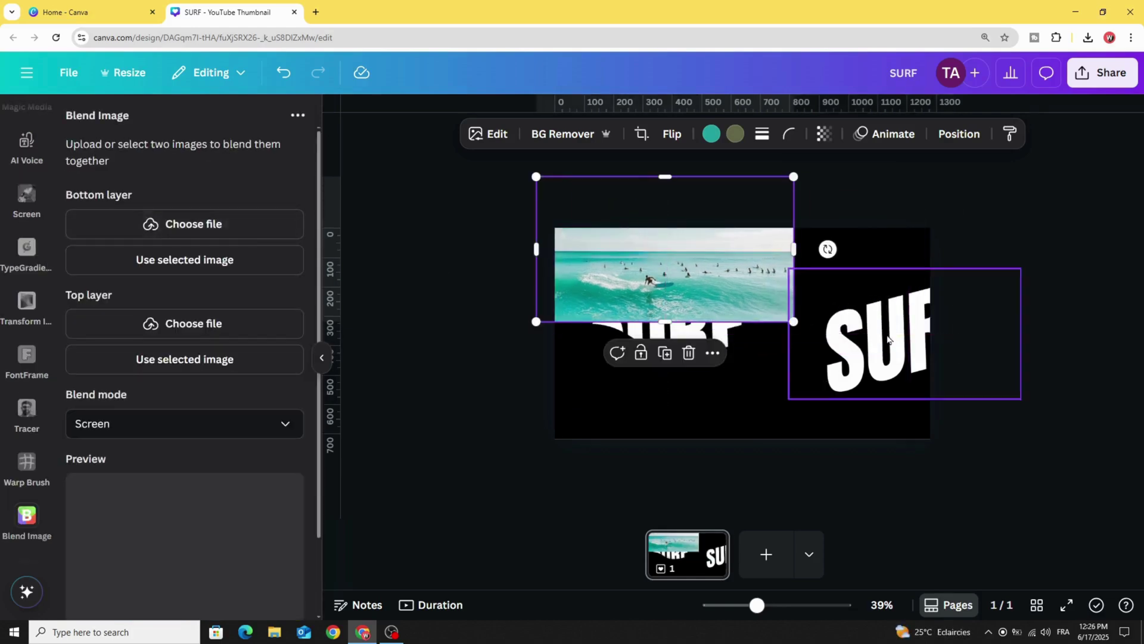
# - Blend the white SURF (top) over the ocean photo (bottom) in Multiply and add the result
pyautogui.moveTo(888, 339); pyautogui.dragTo(823, 364)
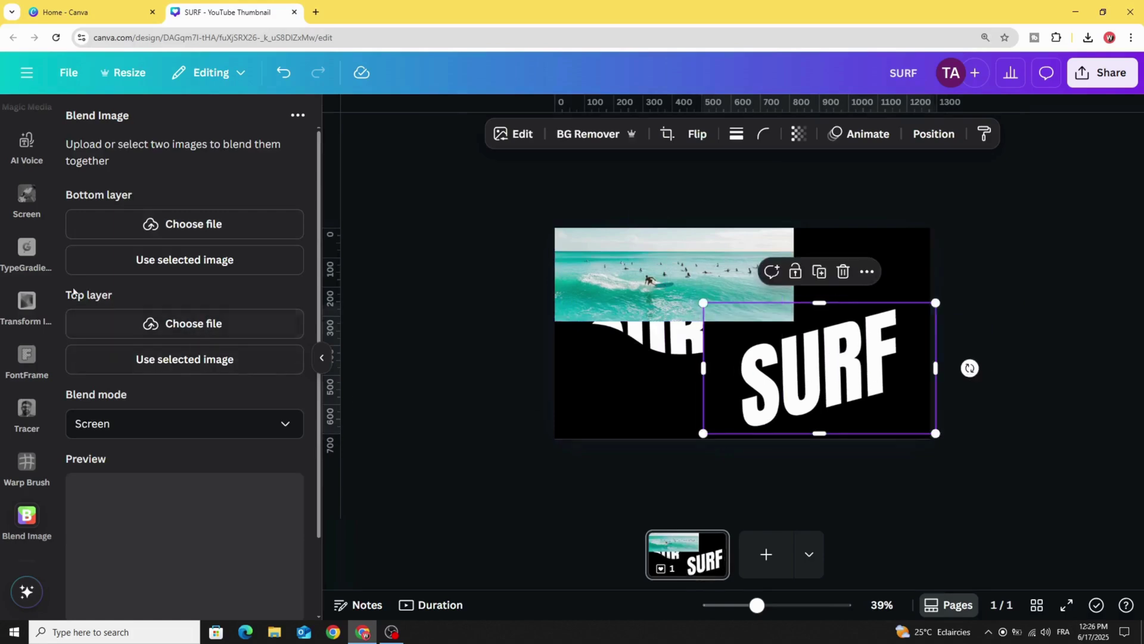
pyautogui.click(149, 361)
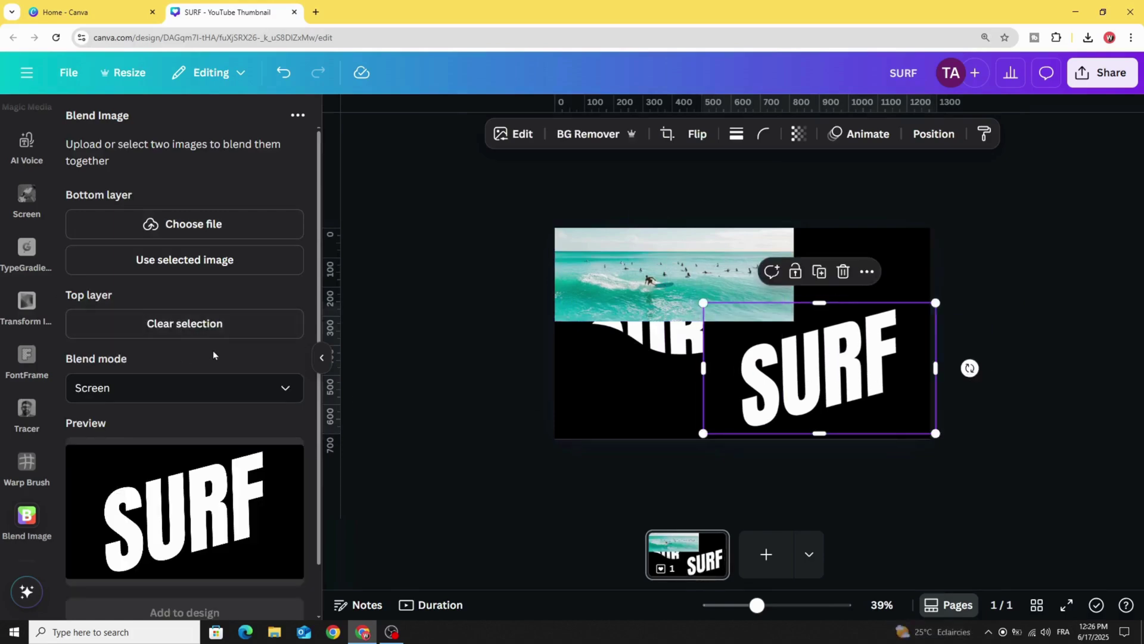
pyautogui.moveTo(616, 290); pyautogui.dragTo(764, 350)
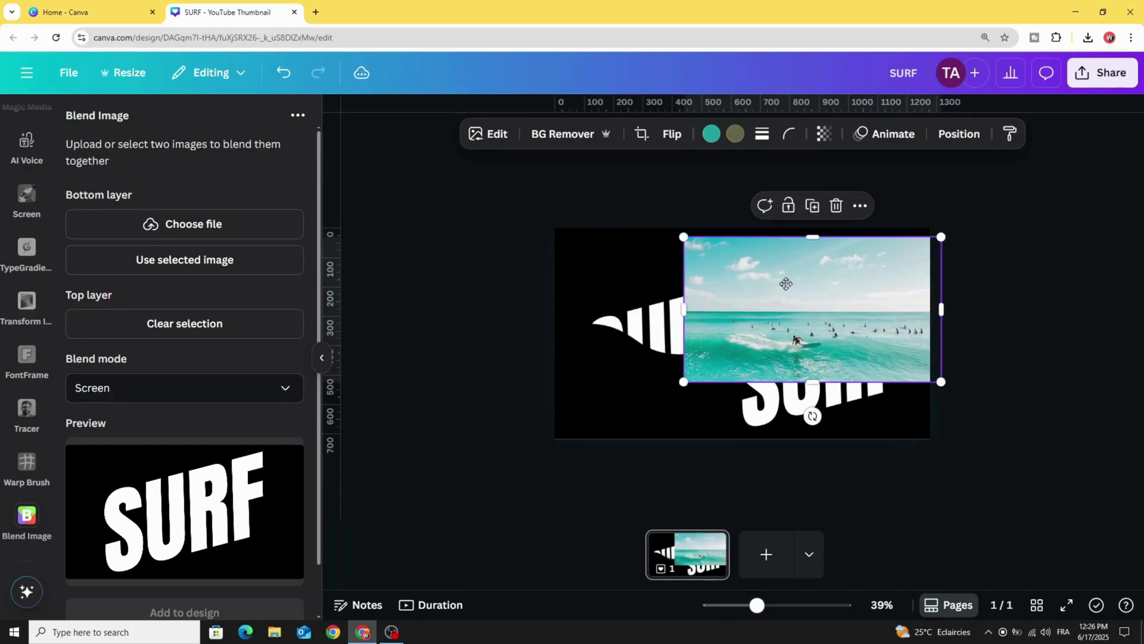
pyautogui.moveTo(786, 281); pyautogui.dragTo(780, 274)
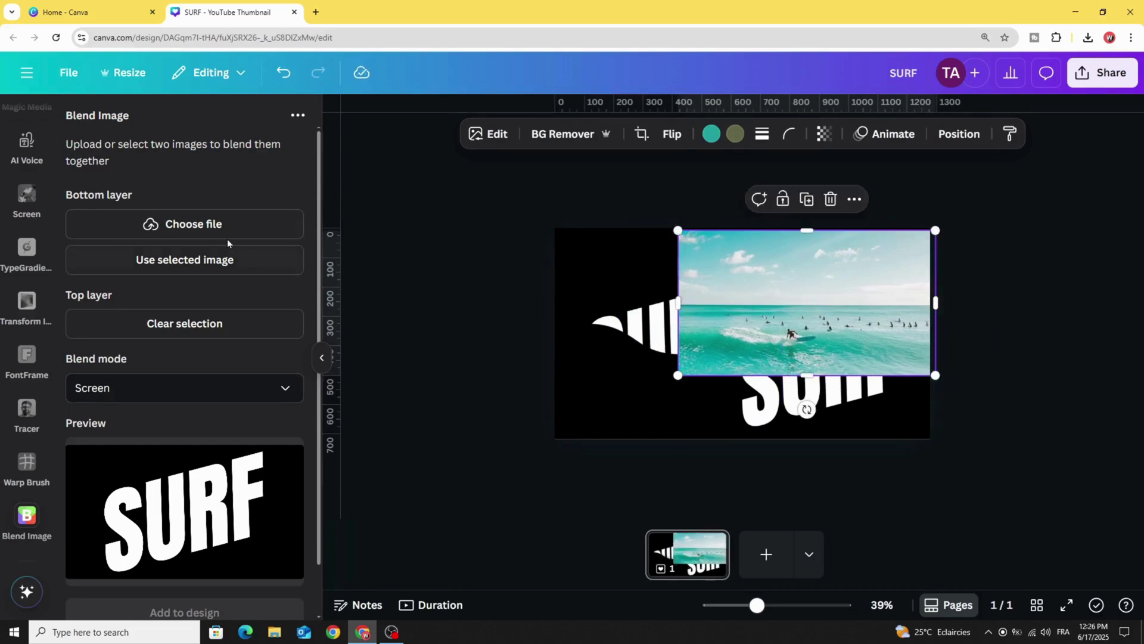
pyautogui.click(201, 261)
pyautogui.click(190, 352)
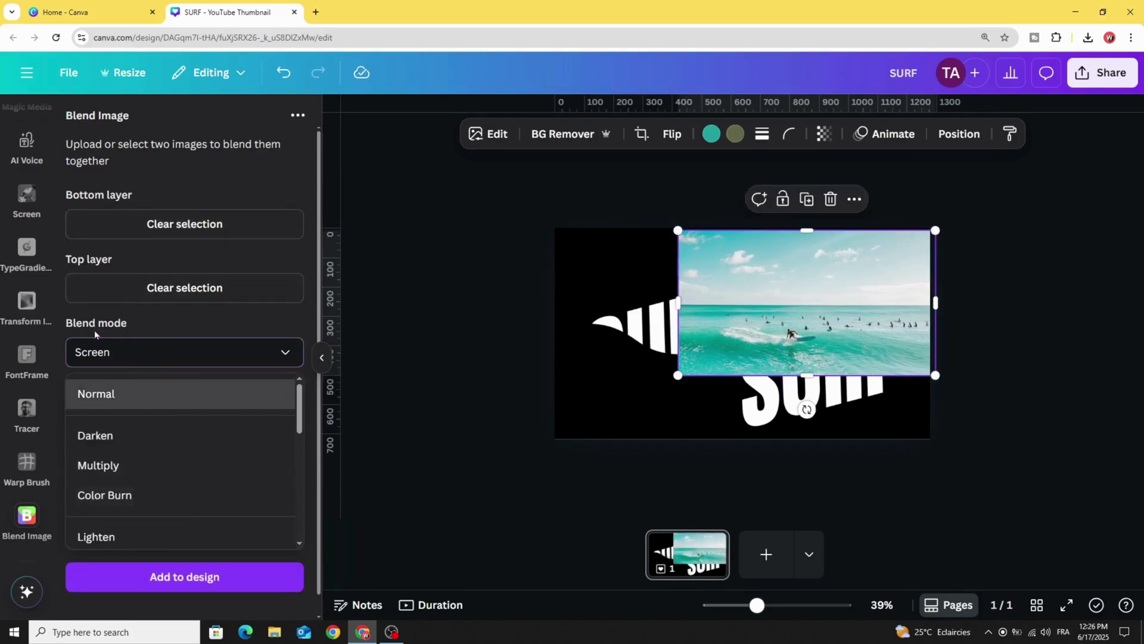
pyautogui.click(133, 467)
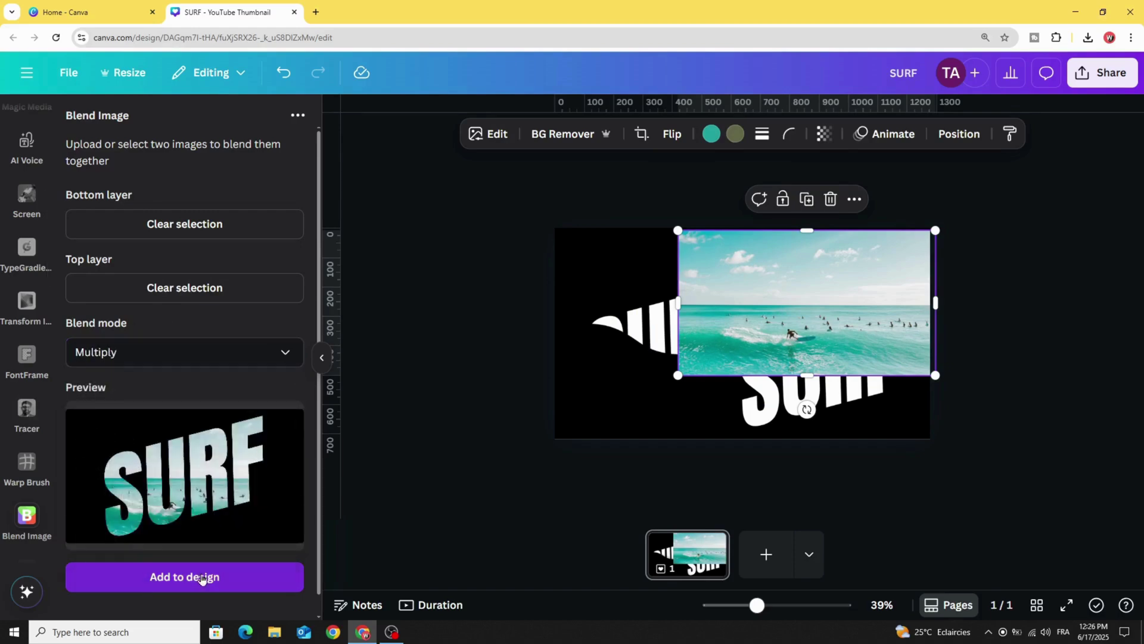
pyautogui.click(235, 569)
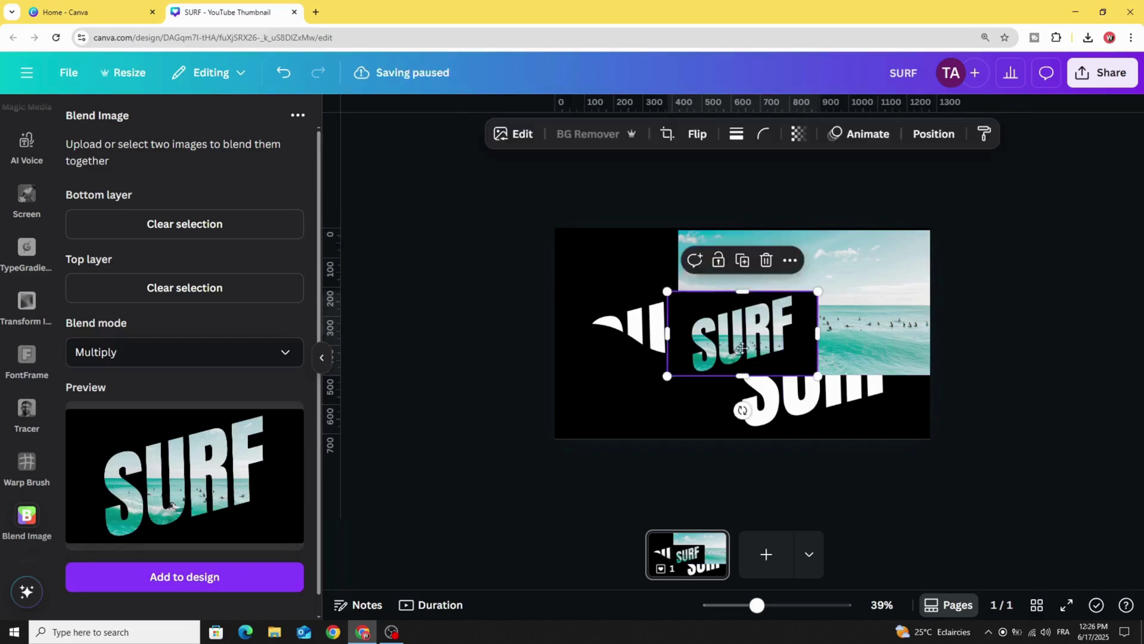
# - Delete the ocean photo and the spare white SURF
pyautogui.click(793, 293)
pyautogui.moveTo(793, 292); pyautogui.dragTo(889, 291)
pyautogui.click(891, 218)
pyautogui.click(882, 243)
pyautogui.click(704, 310)
# - Enlarge the ocean-filled SURF to fill the page, send it to back, and place the wave-cut SURF over it
pyautogui.moveTo(623, 246); pyautogui.dragTo(817, 270)
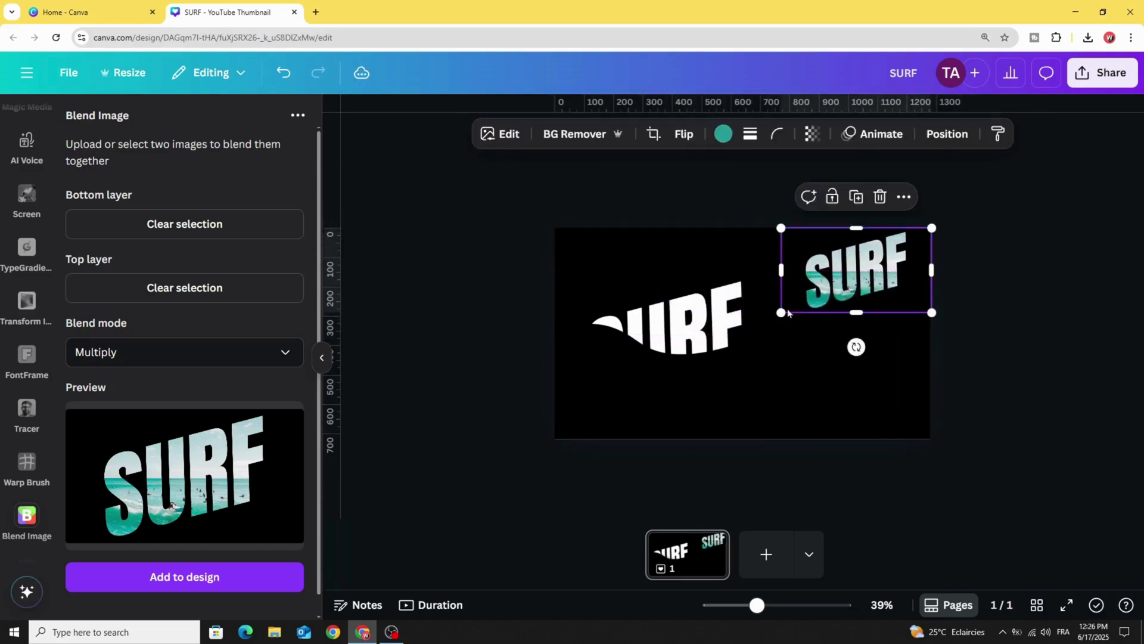
pyautogui.moveTo(783, 313); pyautogui.dragTo(543, 419)
pyautogui.rightClick(614, 280)
pyautogui.moveTo(634, 272)
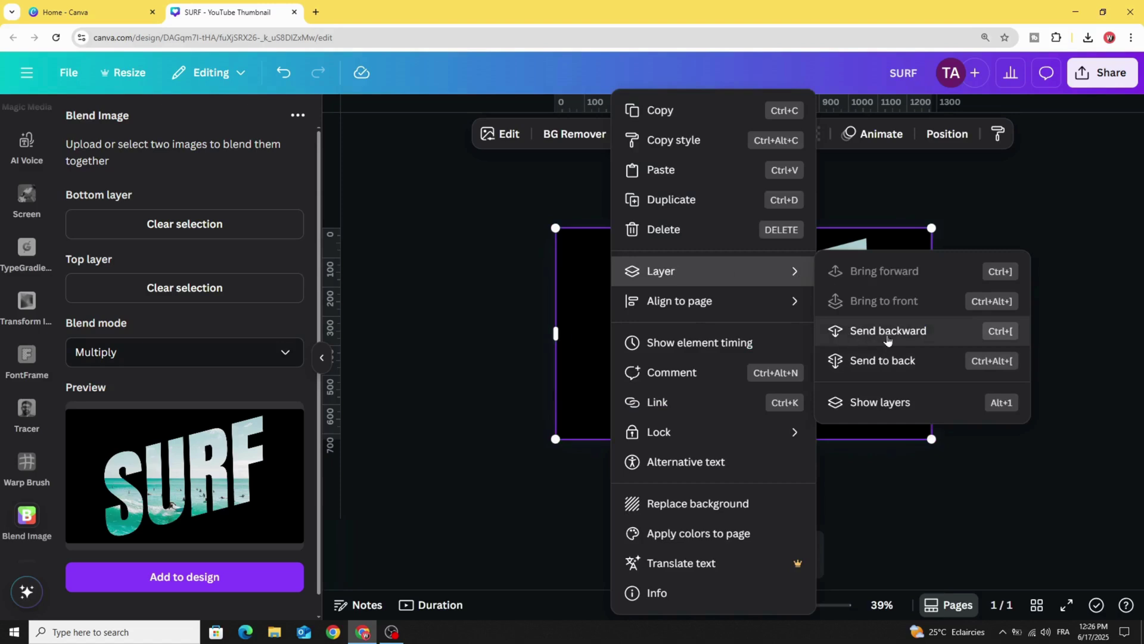
pyautogui.click(839, 359)
pyautogui.moveTo(630, 339); pyautogui.dragTo(711, 307)
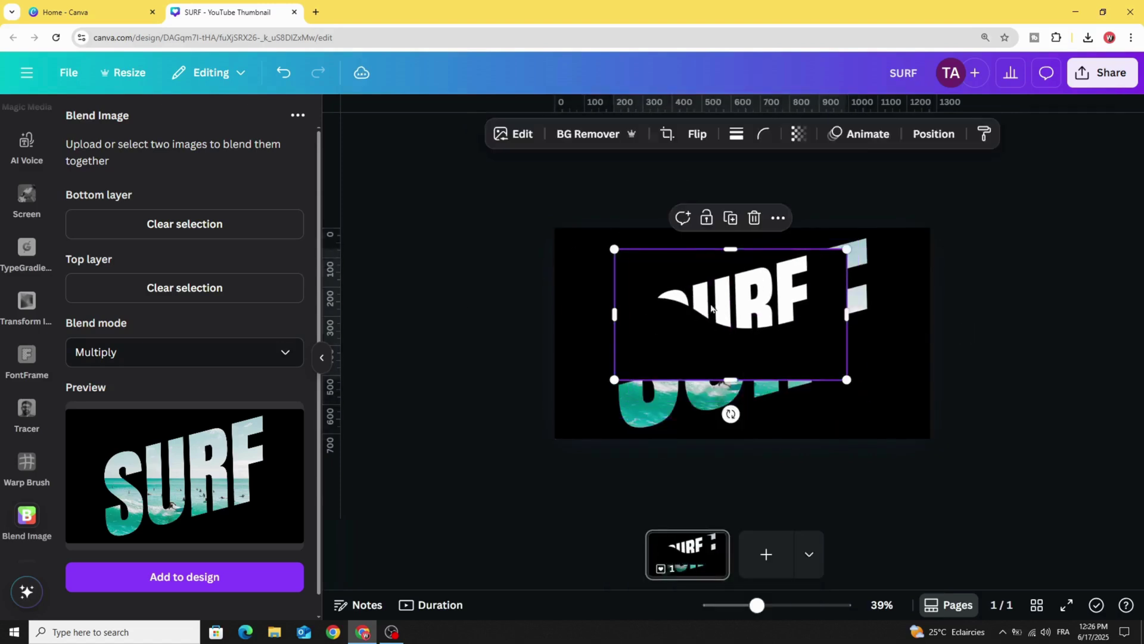
# - Remove the wave-cut SURF's black background, add a Glow (size 15, blur 30, intensity 50), and copy its style
pyautogui.click(589, 134)
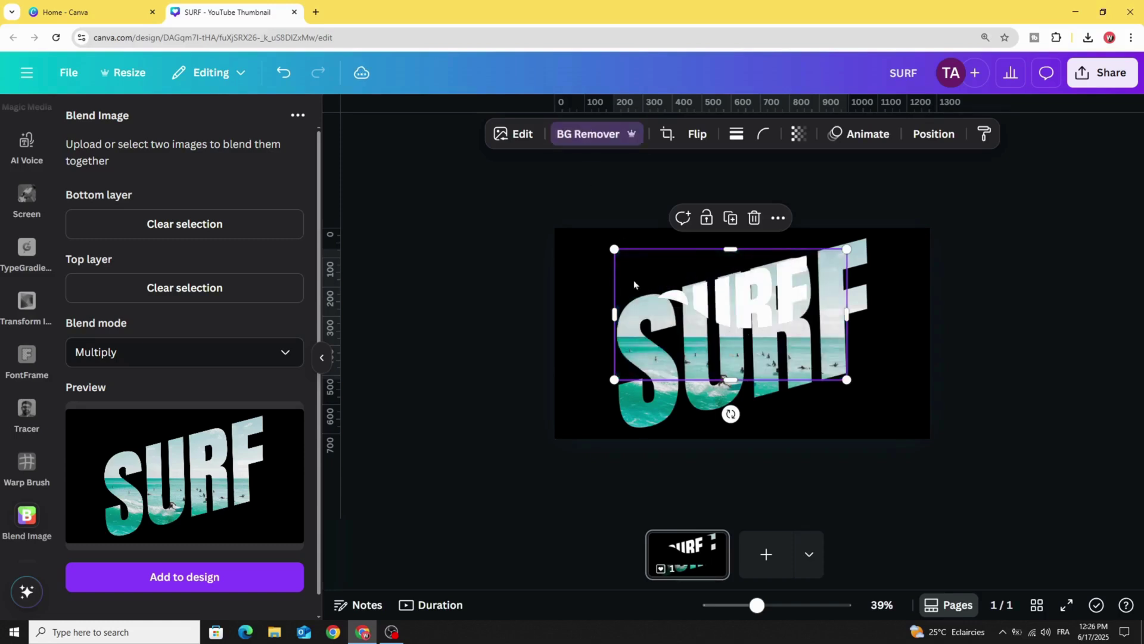
pyautogui.click(521, 135)
pyautogui.scroll(-3, 90, 419)
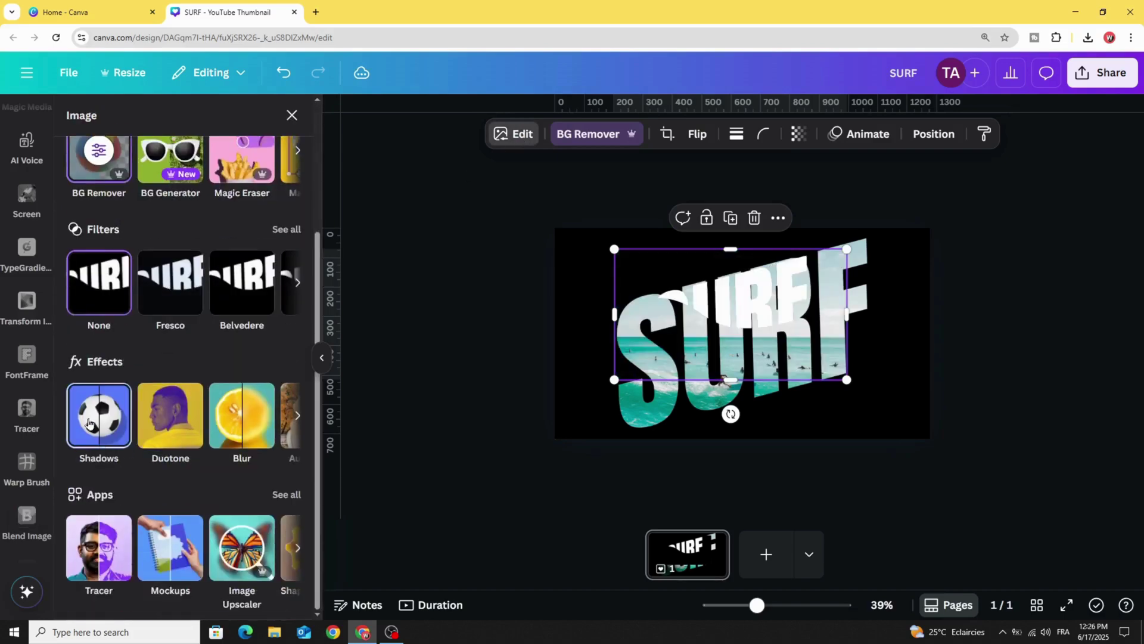
pyautogui.click(89, 419)
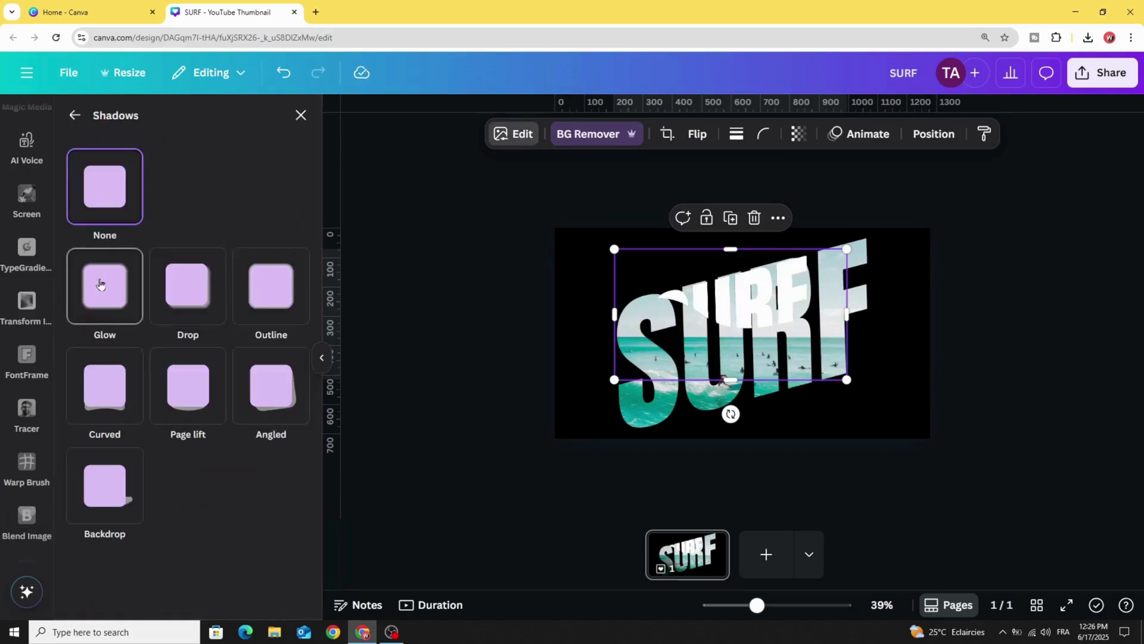
pyautogui.click(100, 284)
pyautogui.scroll(-2, 100, 285)
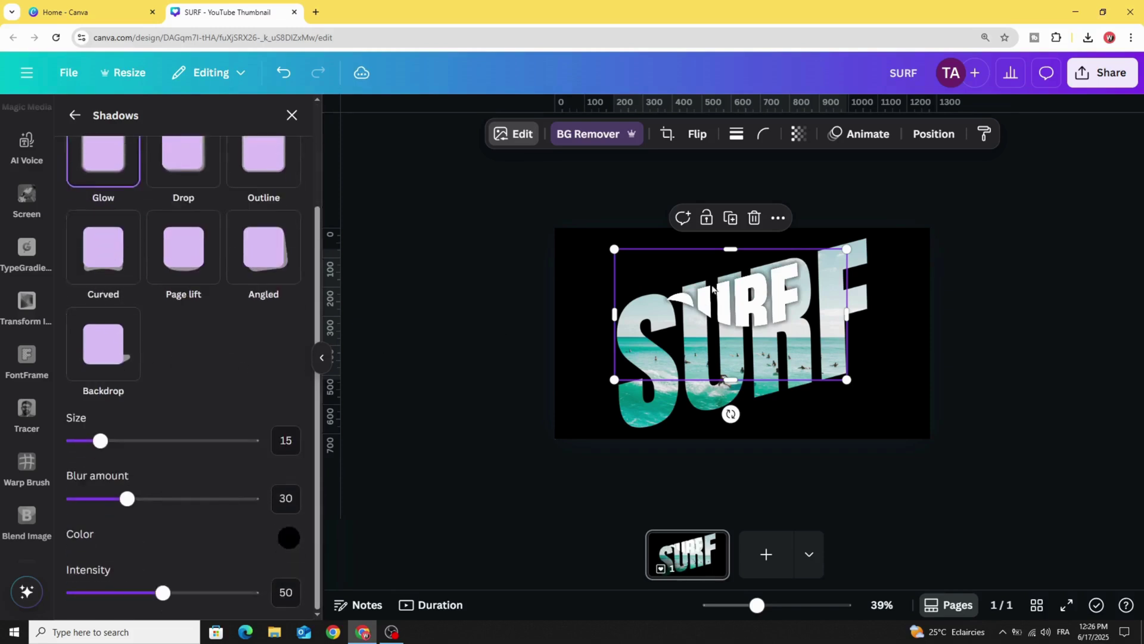
pyautogui.moveTo(750, 319); pyautogui.dragTo(722, 319)
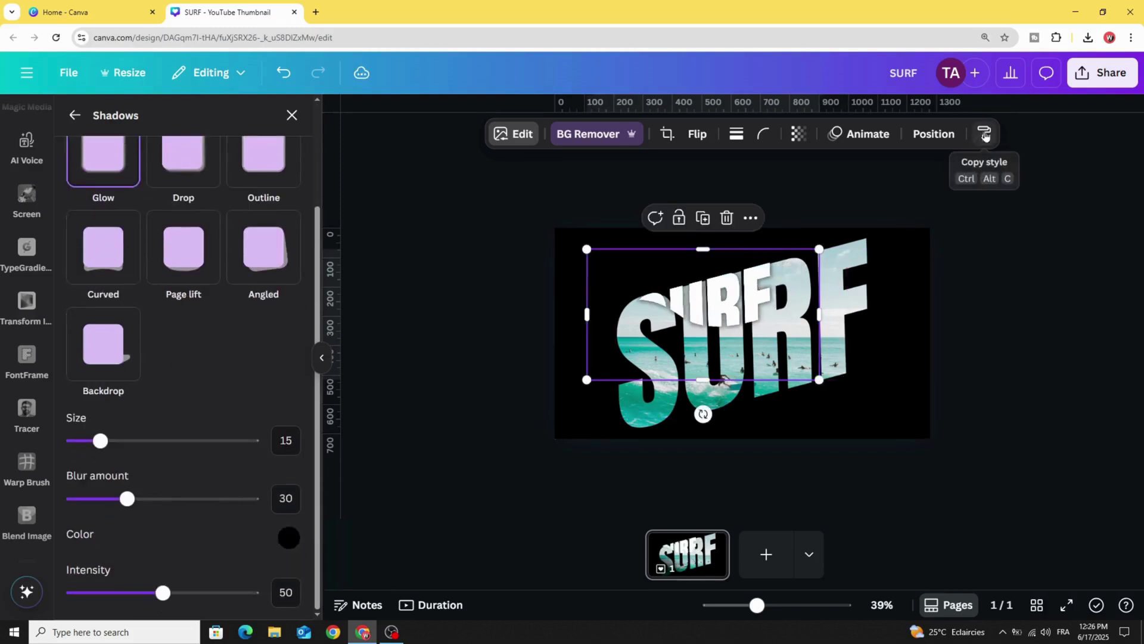
pyautogui.click(985, 135)
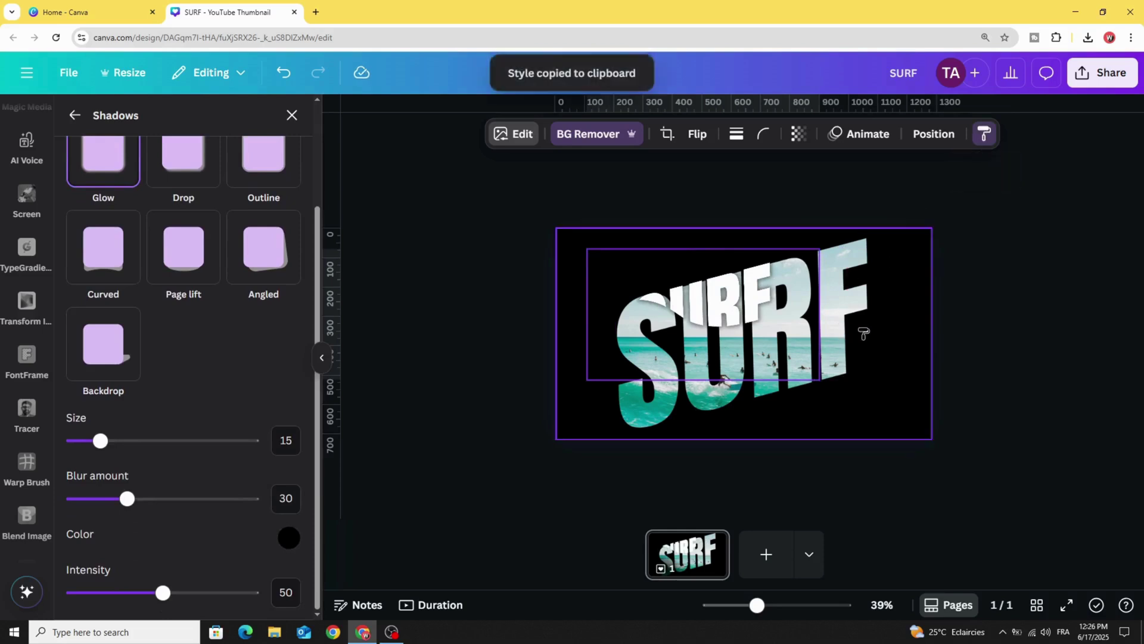
# - Paste the copied style onto the large ocean SURF, then stretch the white wave-cut SURF from the top-left corner to fill the page
pyautogui.click(891, 293)
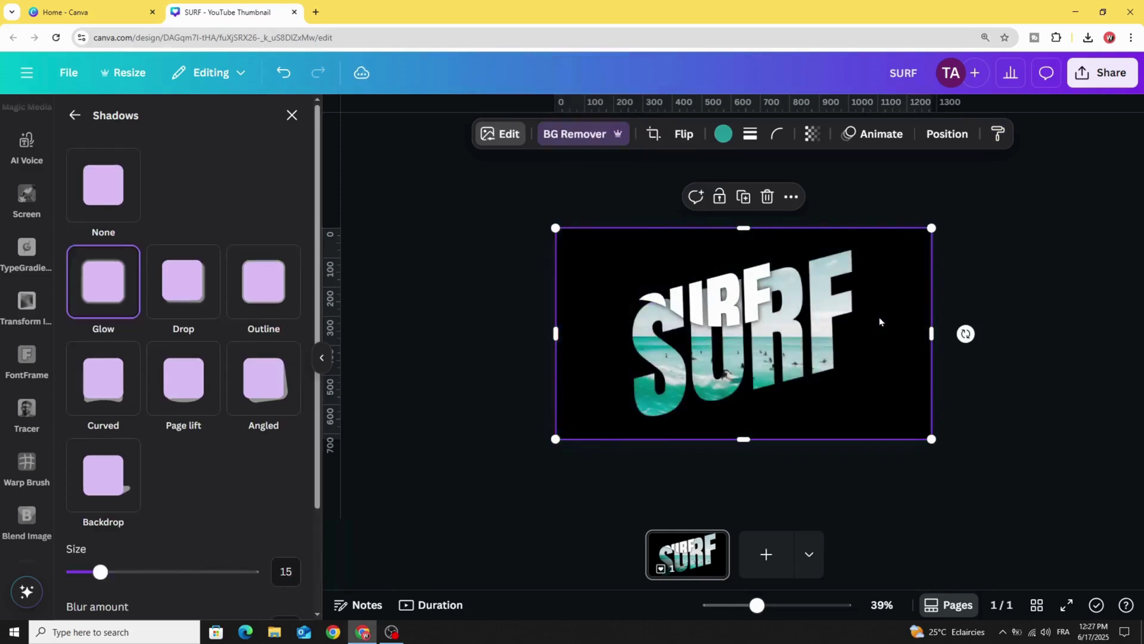
pyautogui.click(27, 516)
pyautogui.moveTo(743, 331); pyautogui.dragTo(712, 311)
pyautogui.moveTo(853, 407); pyautogui.dragTo(923, 444)
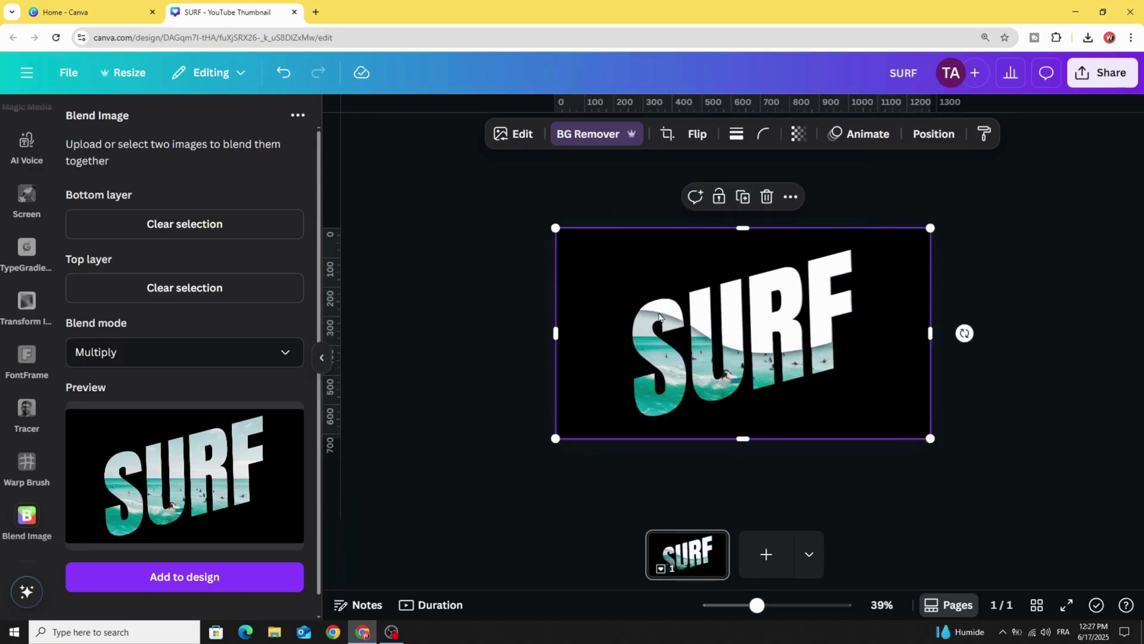
# - Duplicate the white SURF and centre it exactly over the ocean-filled SURF as one word
pyautogui.click(742, 203)
pyautogui.moveTo(748, 339); pyautogui.dragTo(748, 339)
pyautogui.scroll(2, 748, 339)
pyautogui.moveTo(766, 606); pyautogui.dragTo(758, 606)
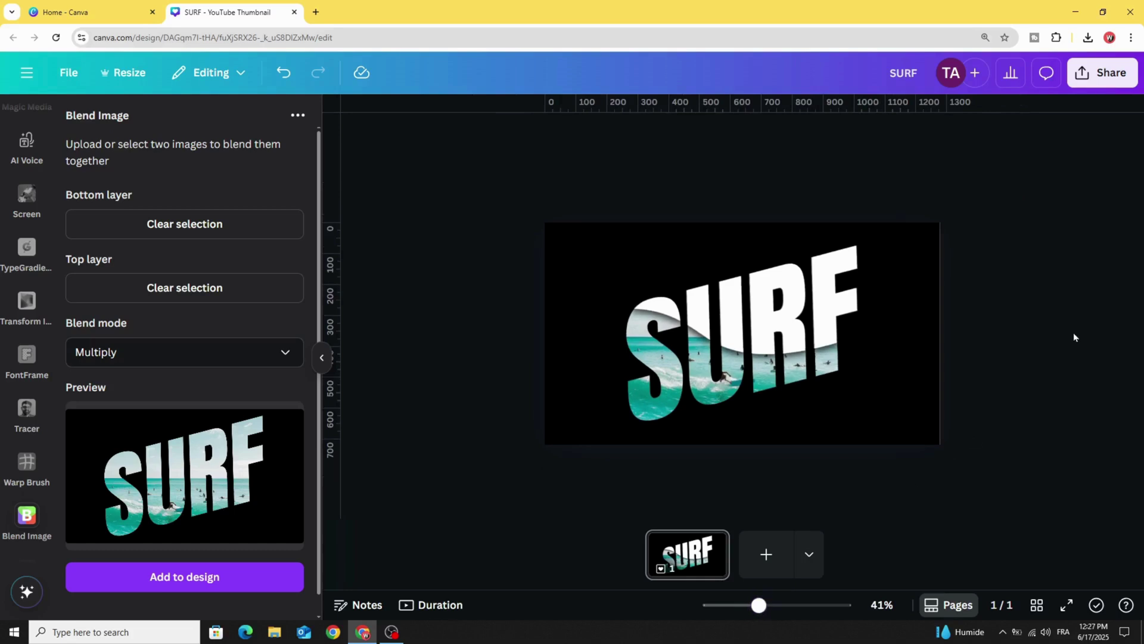